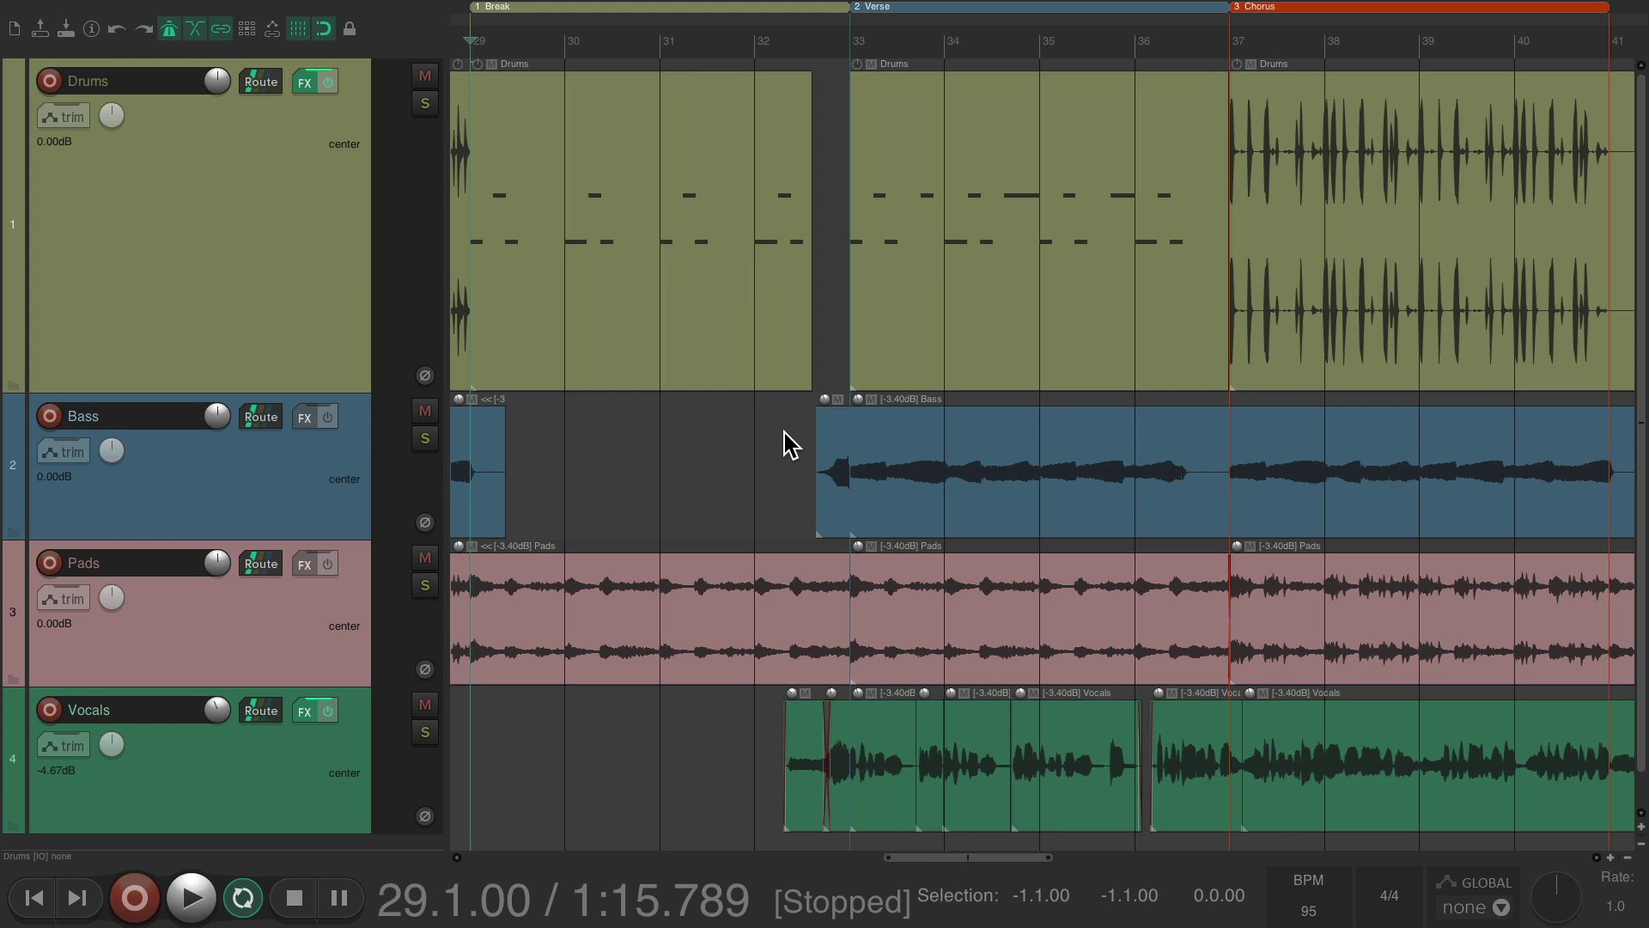
Insert four bars of empty space from bar 33 to bar 37, between the Break and the Verse
key(space)
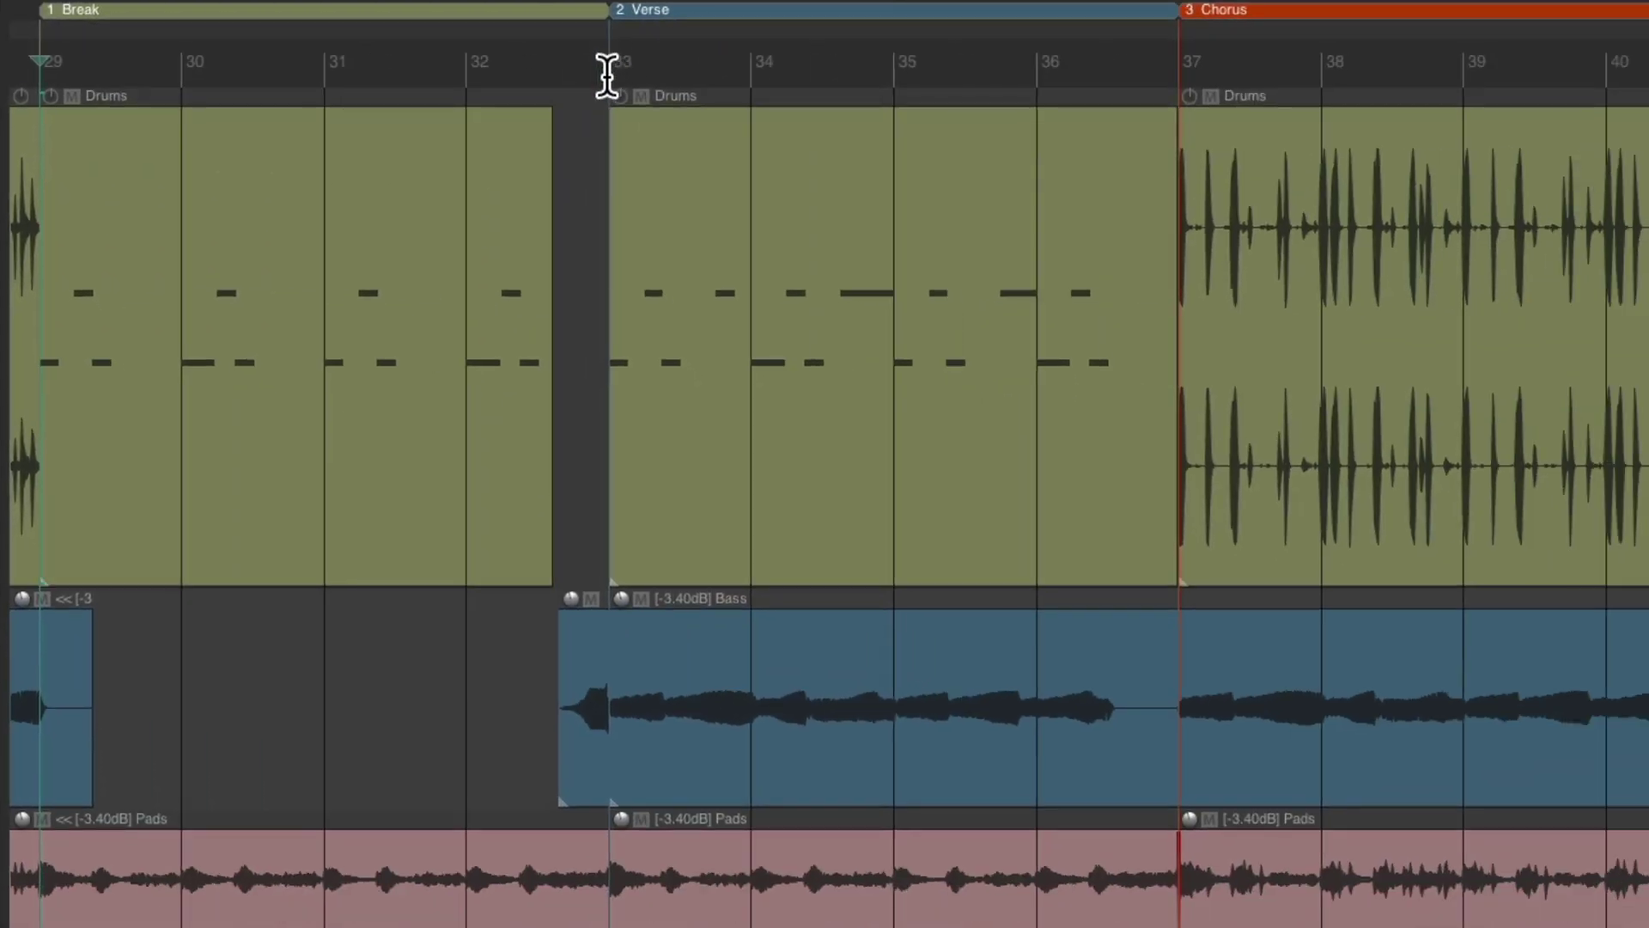
drag(608, 77, 1171, 69)
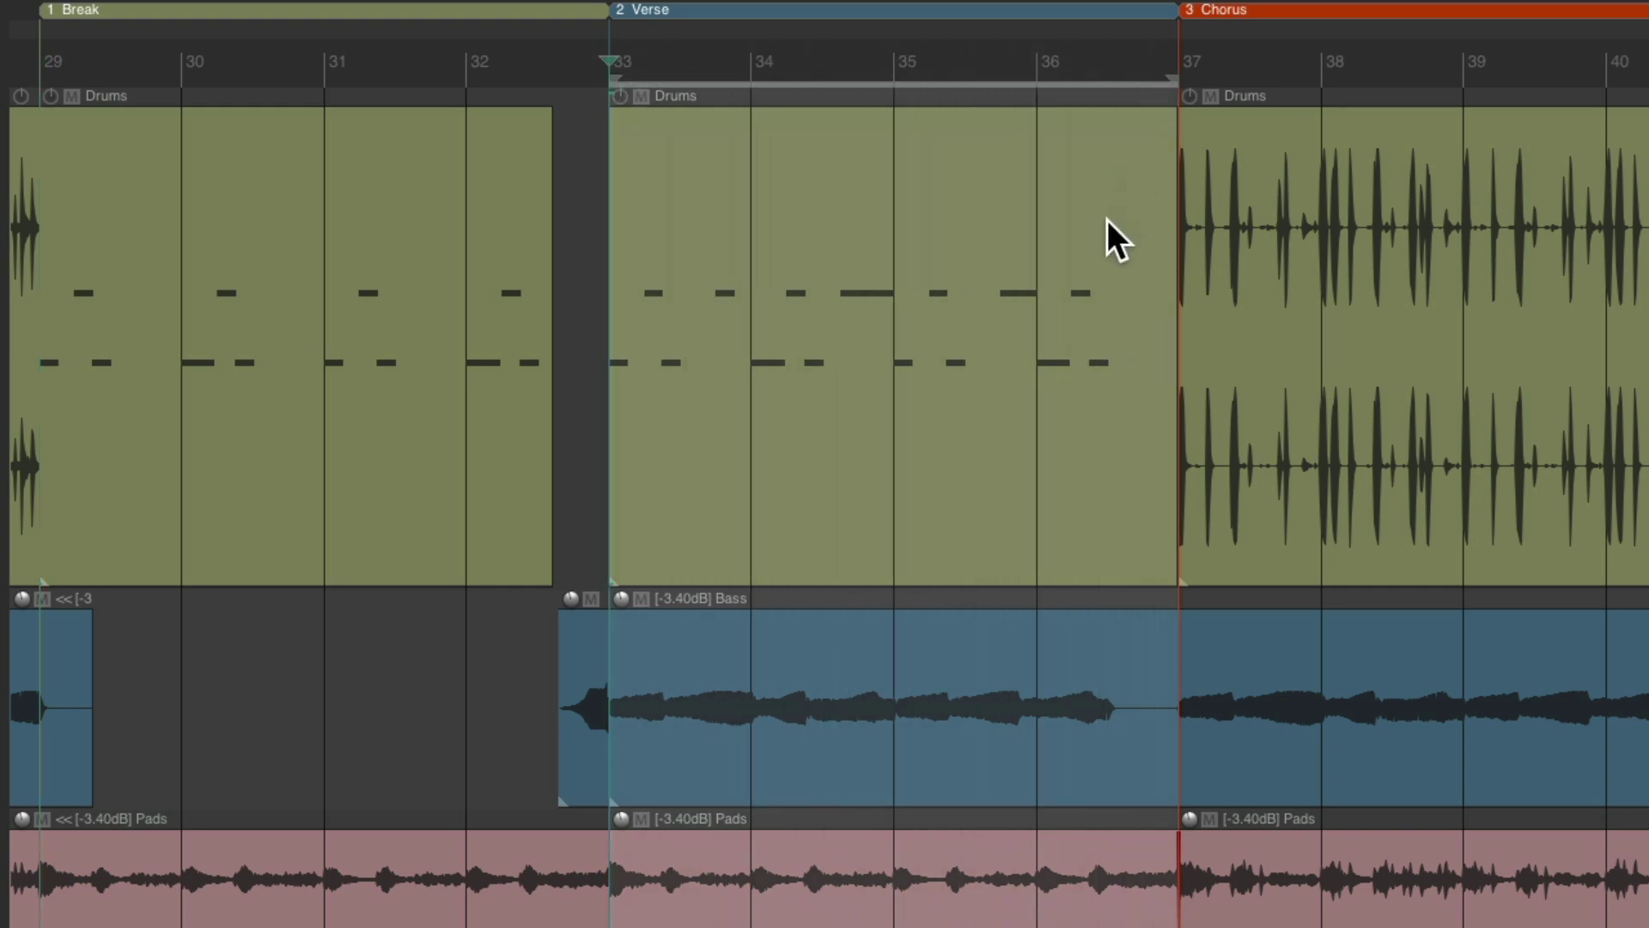
right_click(833, 61)
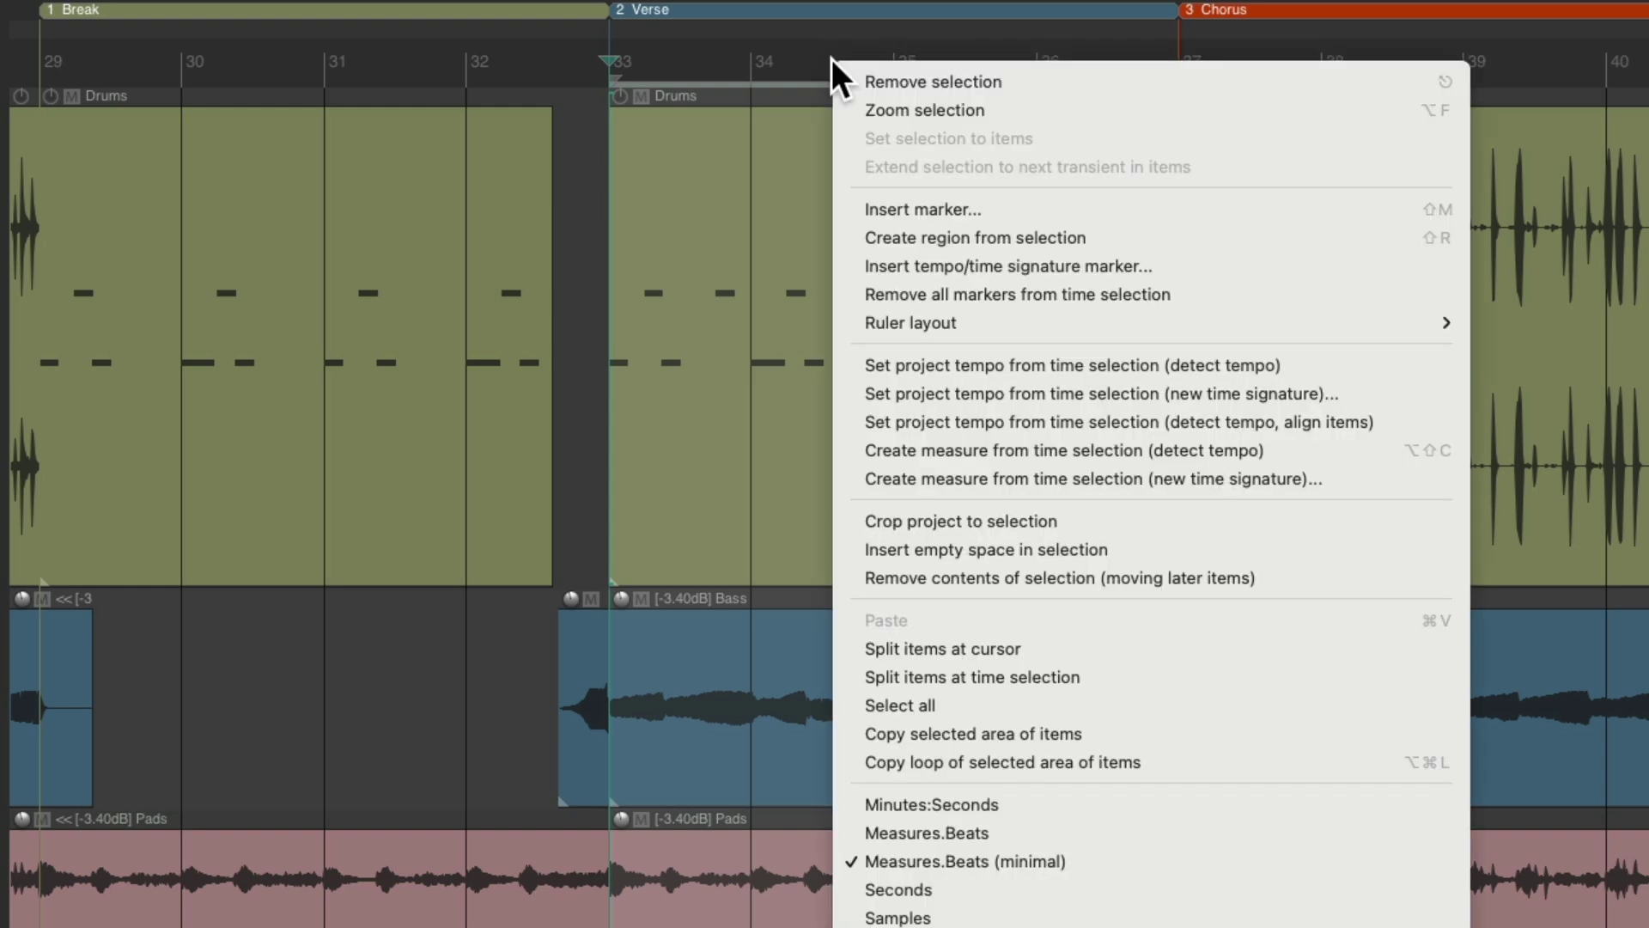
click(1153, 549)
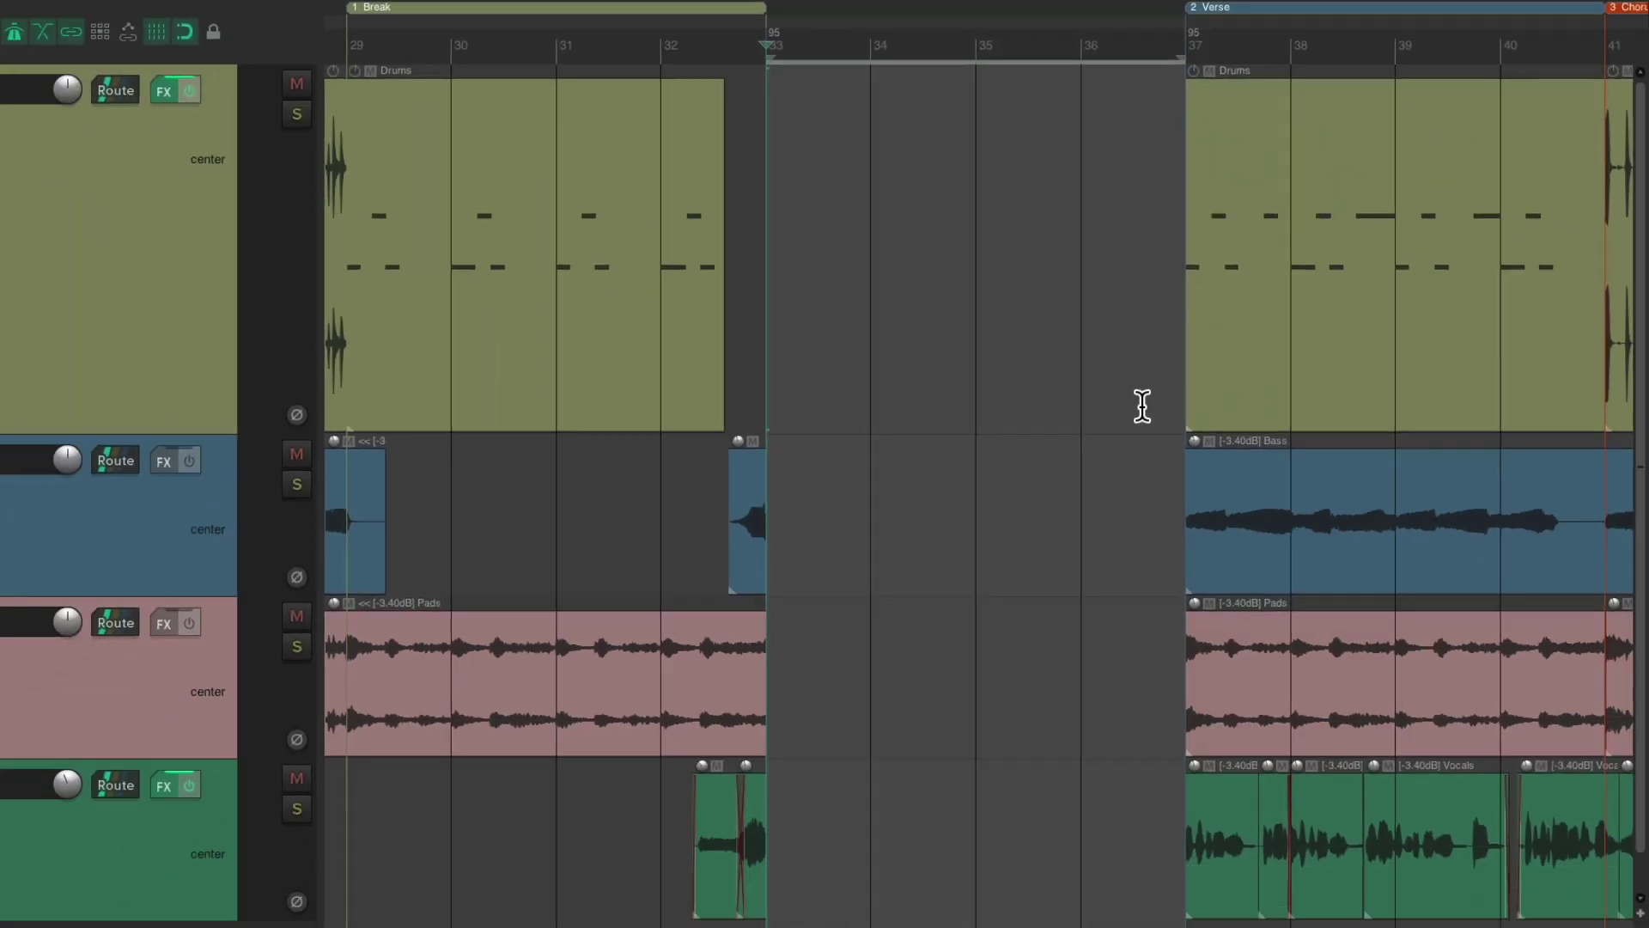
Review the shifted arrangement, undo the empty-space insertion before the Verse and restore it
scroll(1000, 279, right, 4)
scroll(1001, 279, right, 1)
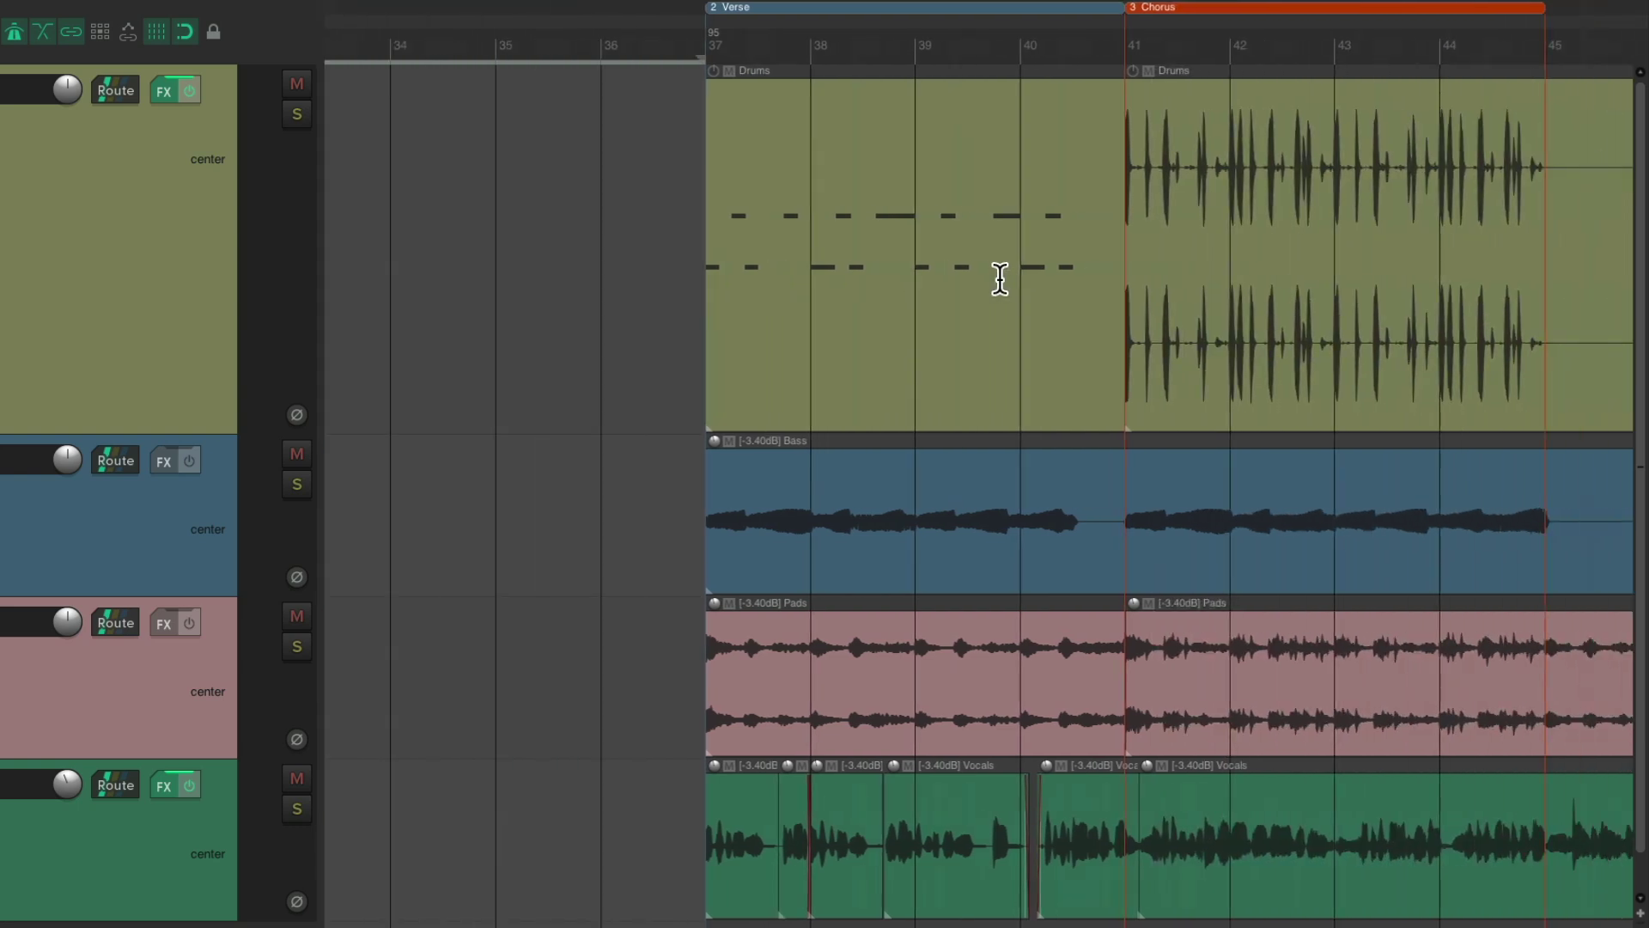
scroll(1001, 279, left, 4)
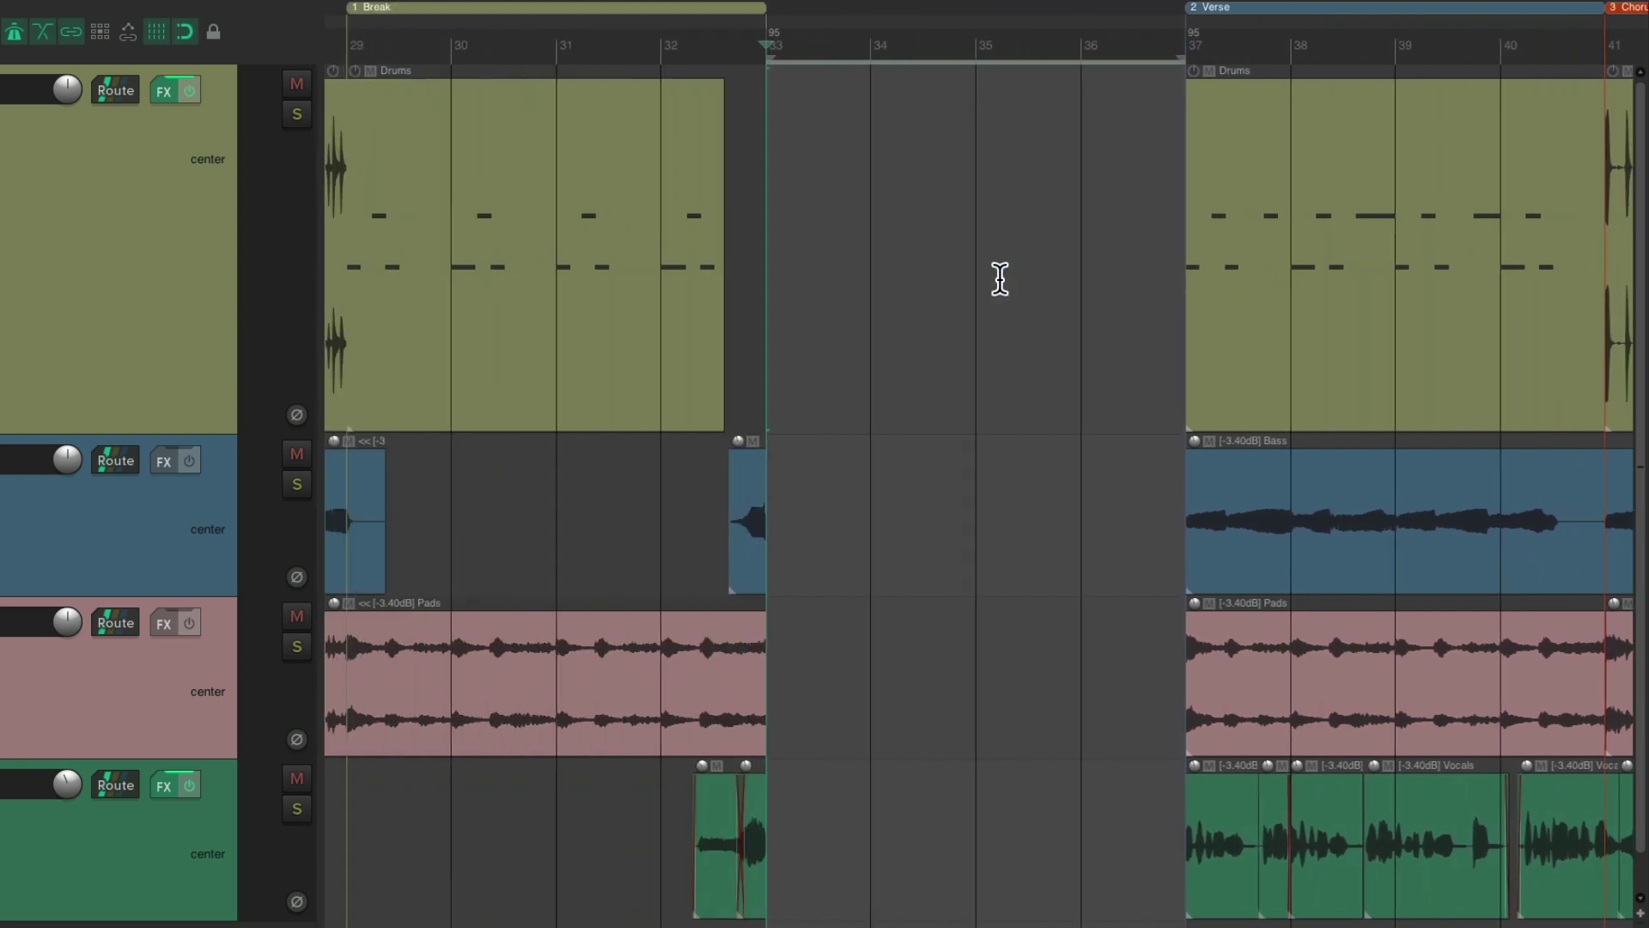
key(ctrl+Delete)
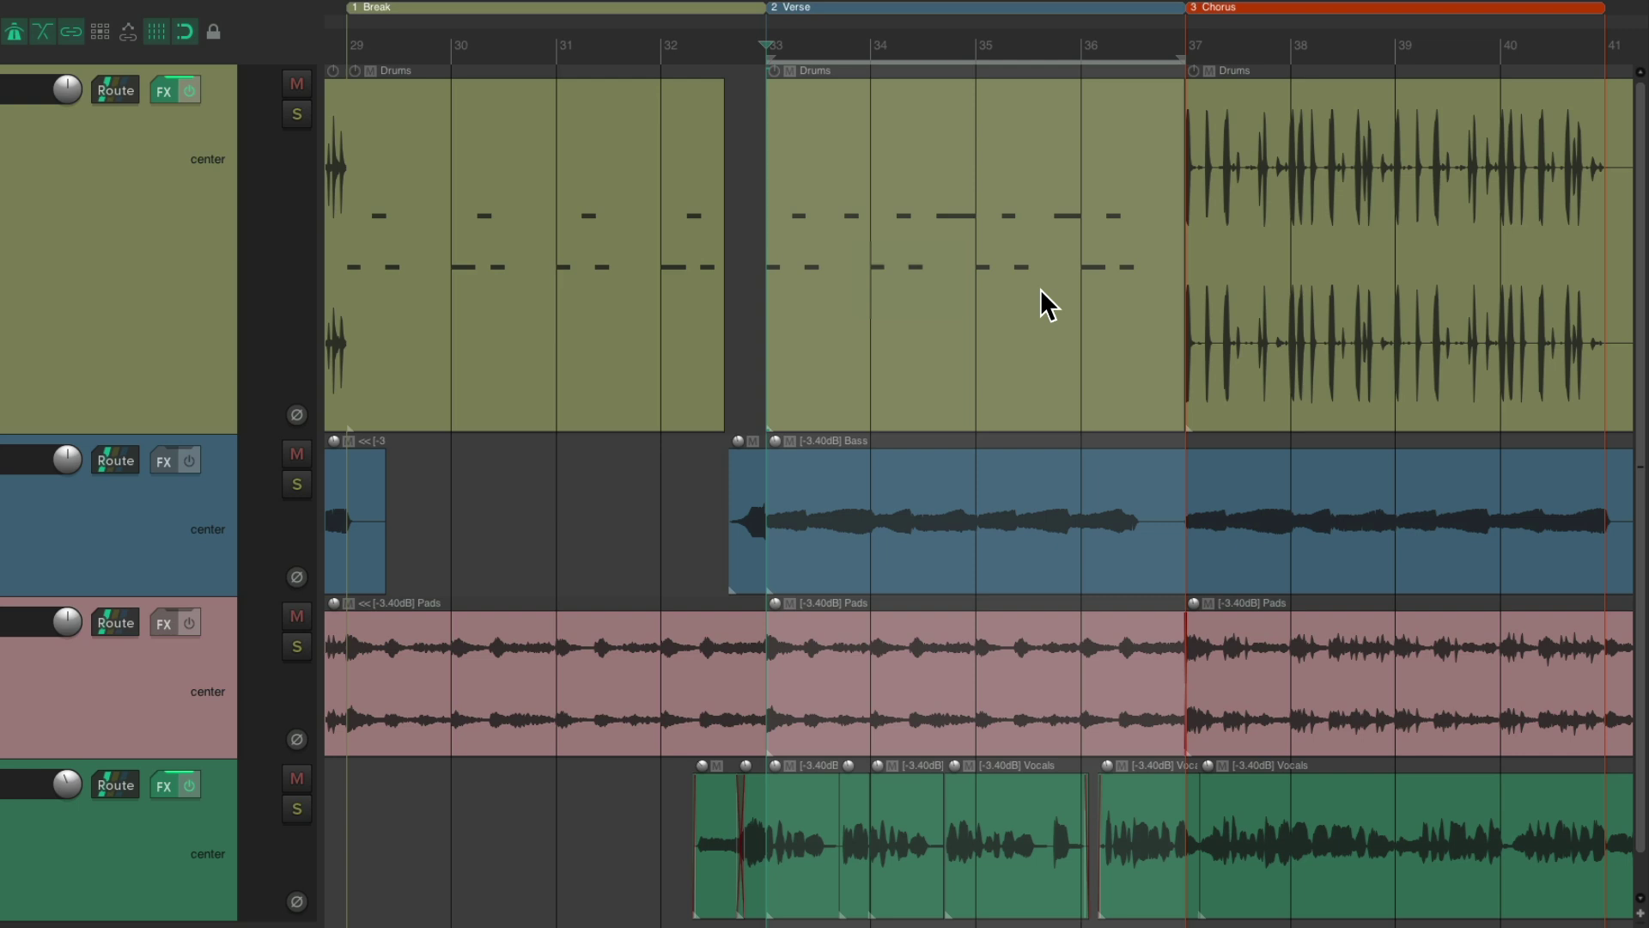
key(ctrl+z)
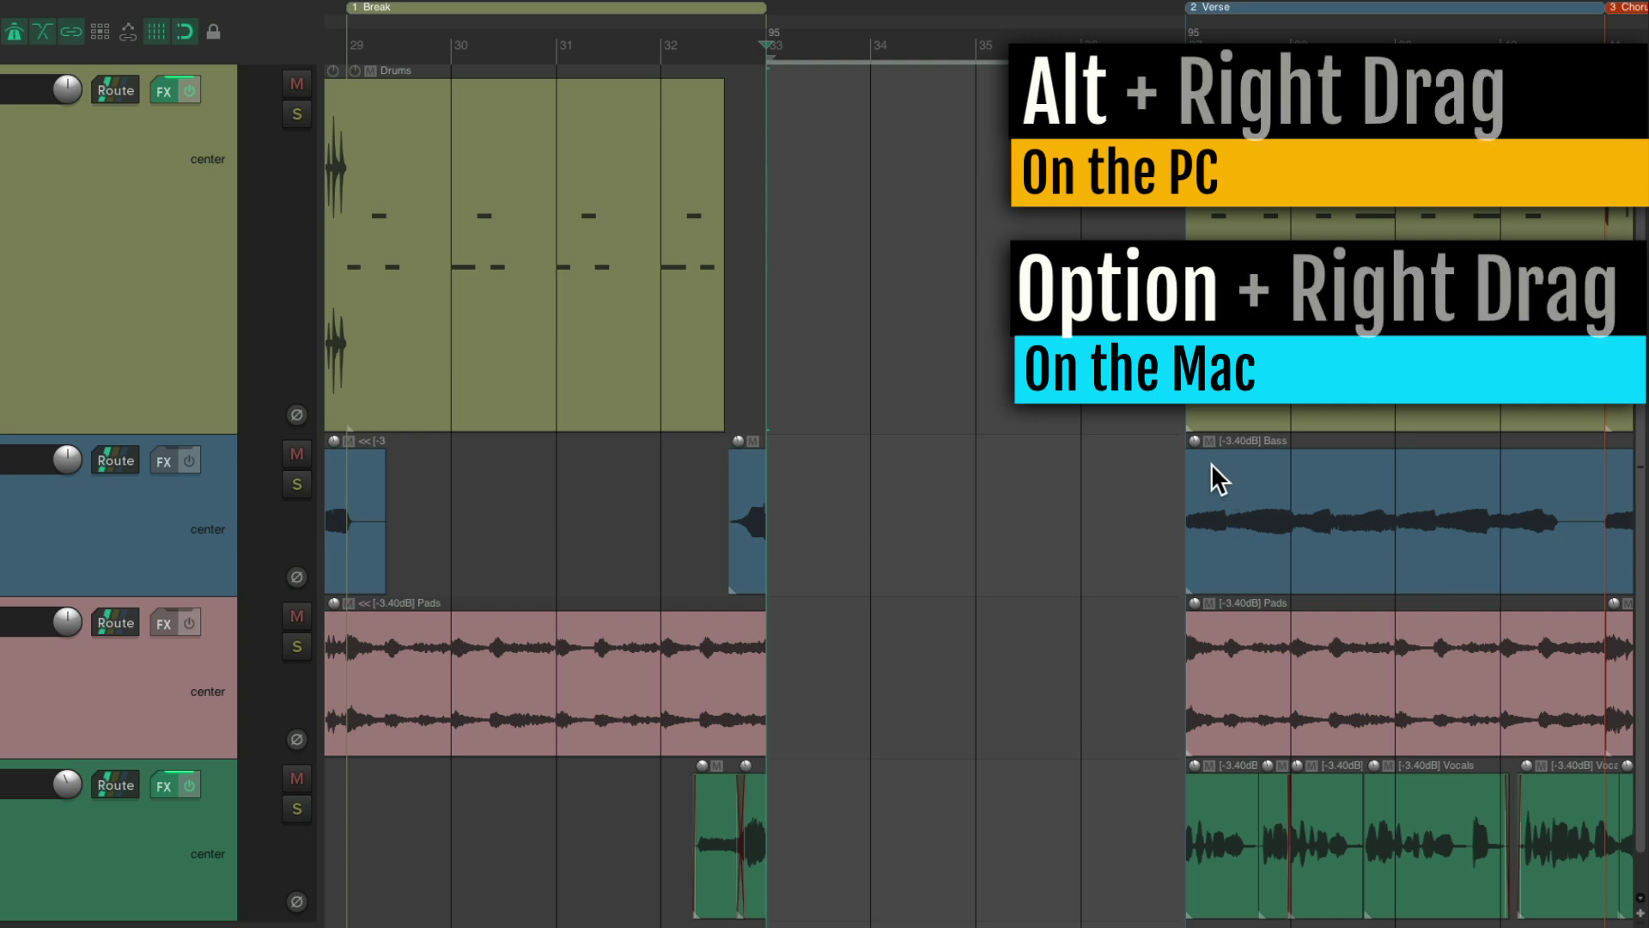
Copy the Bass, Pads and Vocals content of bars 37 to 41 into the empty bars 33 to 37 and play it back
drag(1202, 460, 1609, 846)
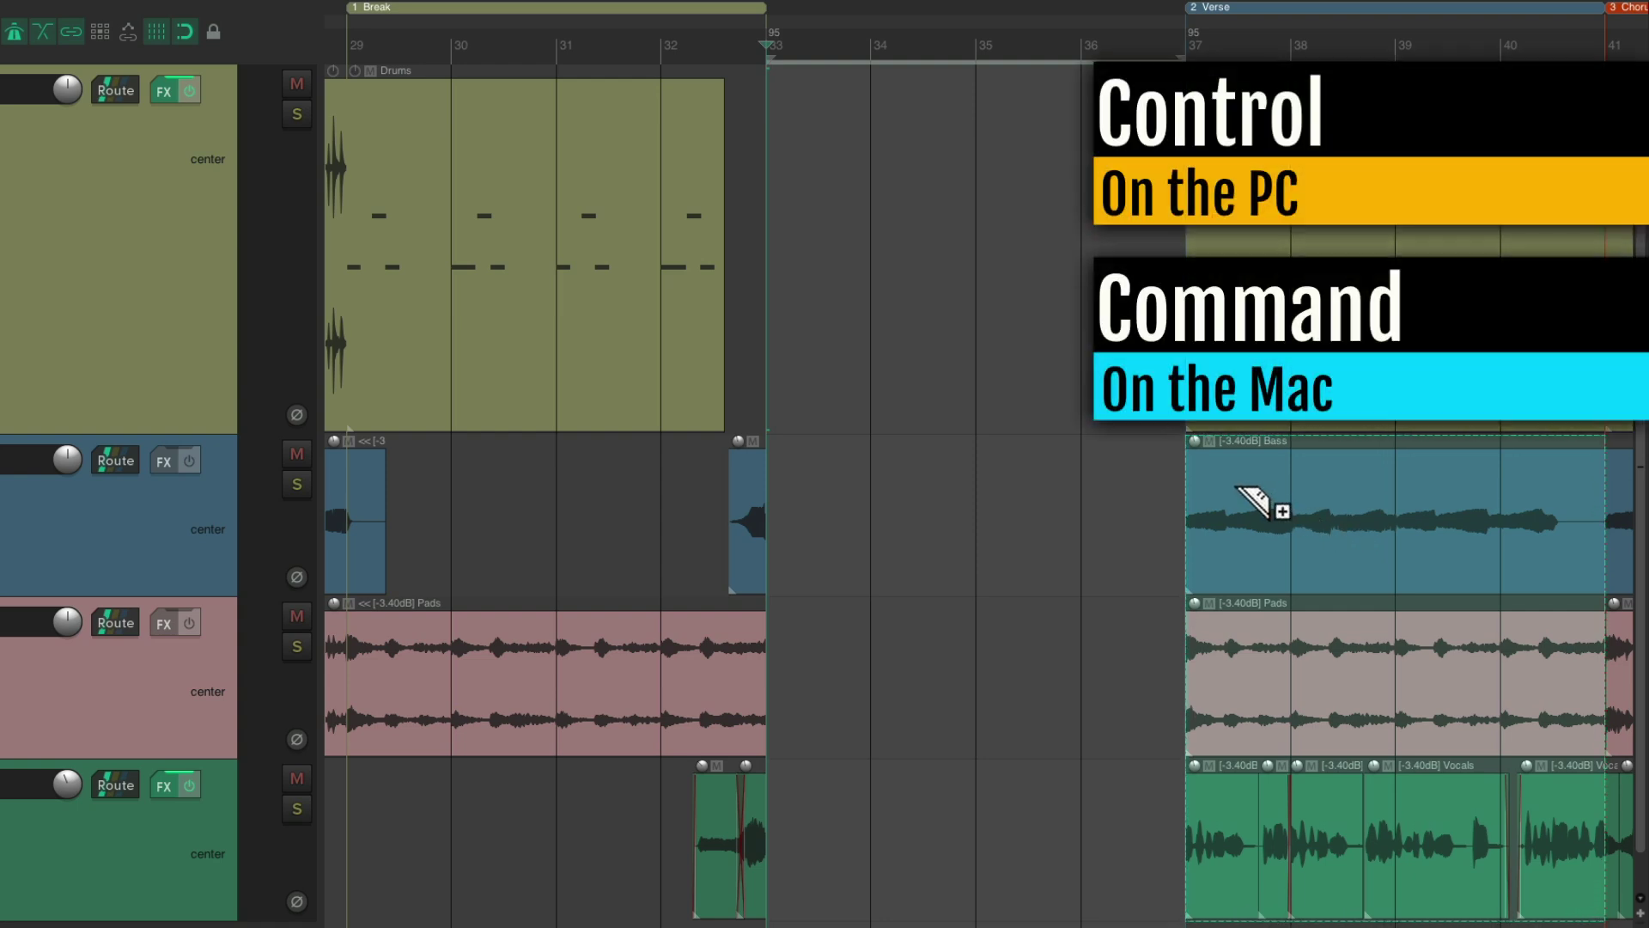
drag(1238, 487, 833, 493)
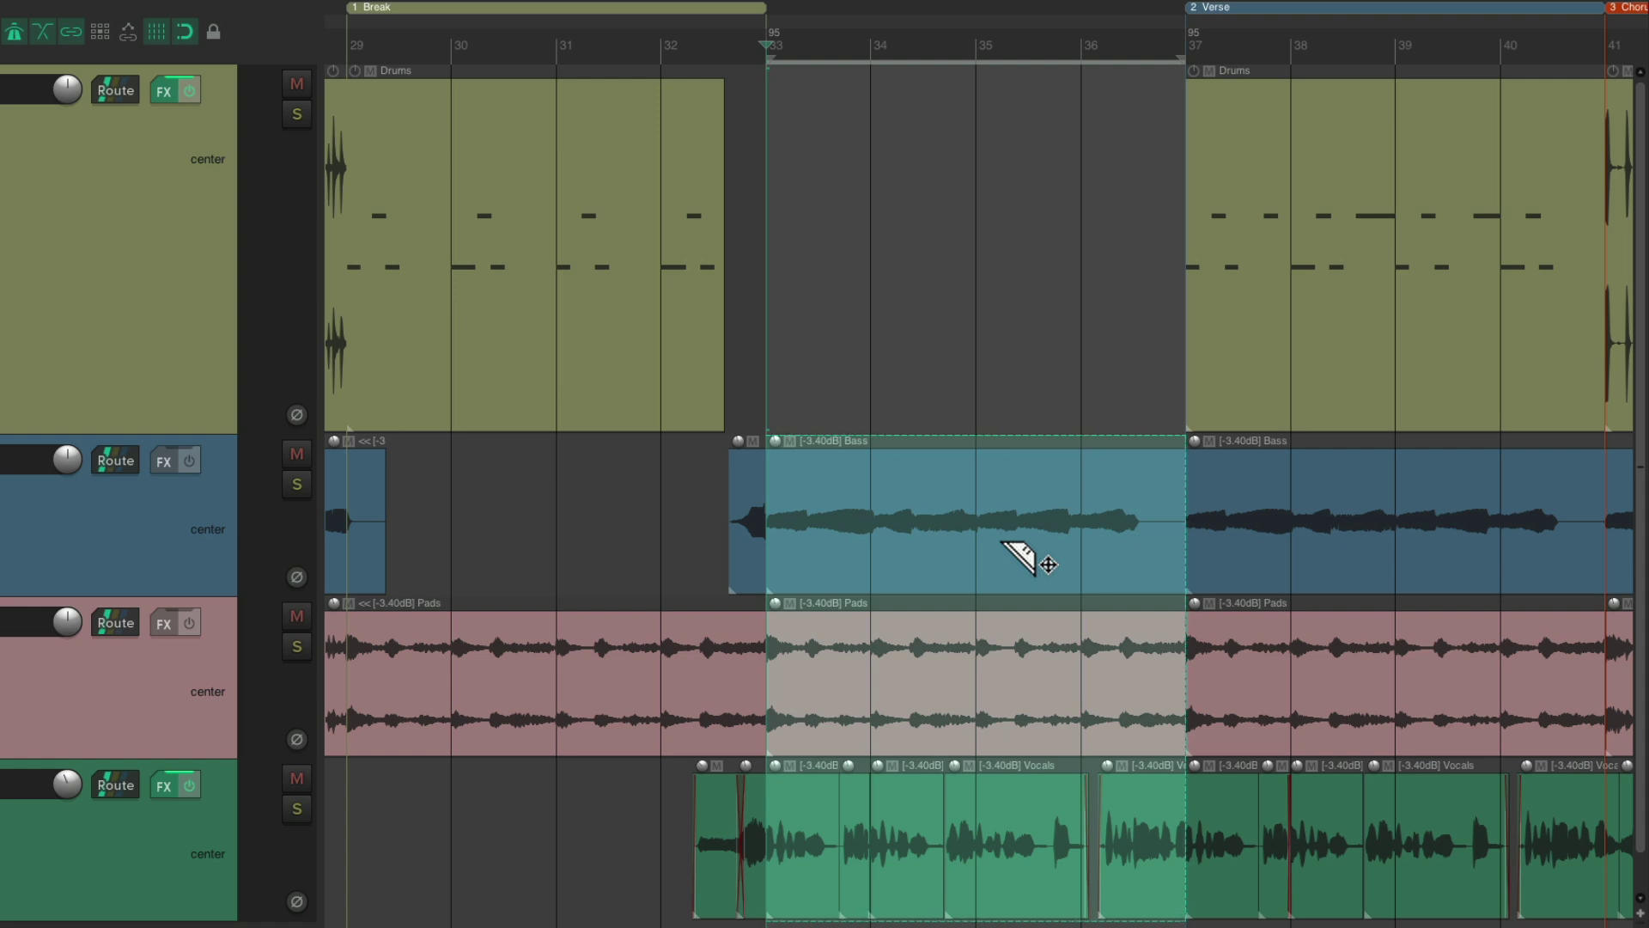
key(space)
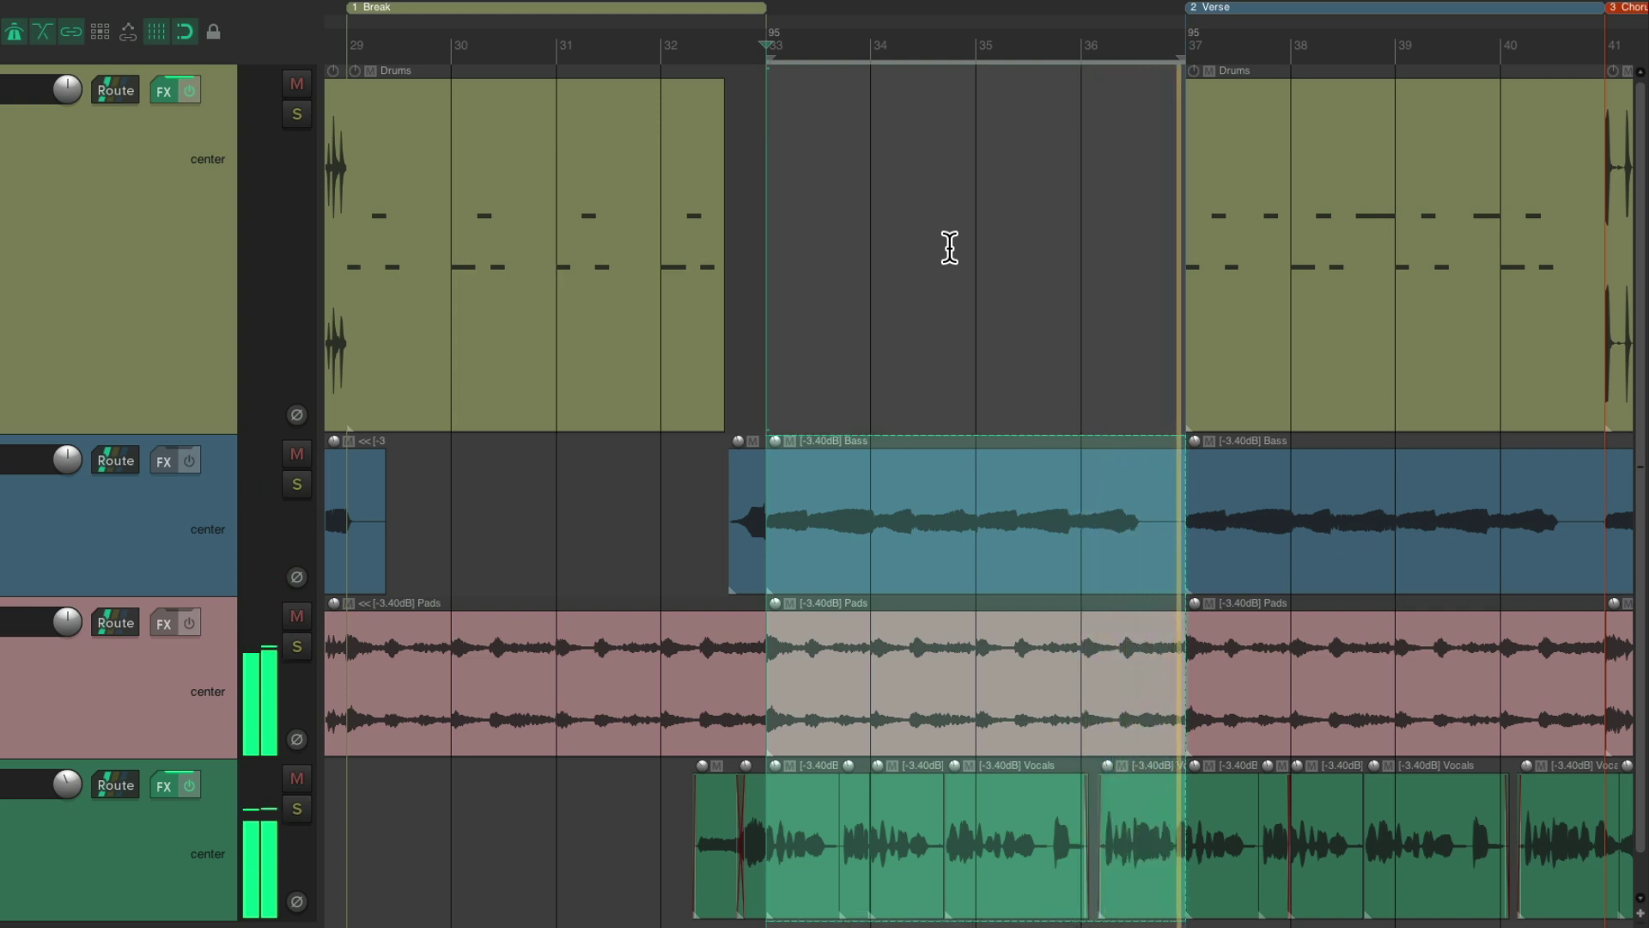
key(space)
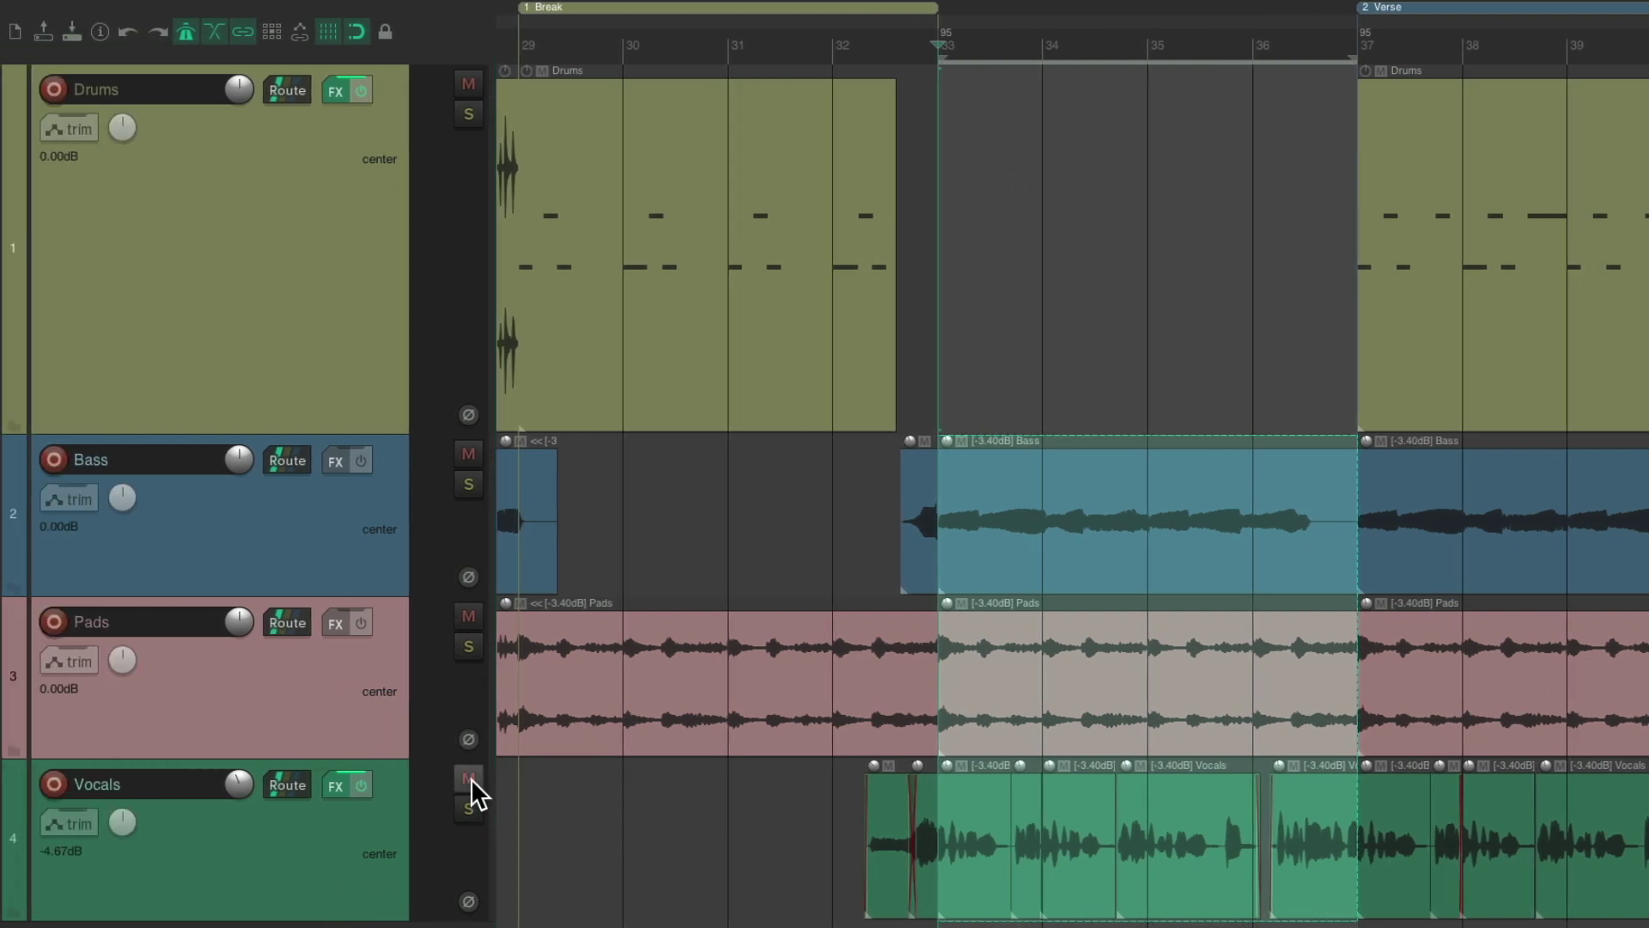
Mute the Vocals track and clear the razor edit areas on the Bass, Pads and Vocals tracks
click(296, 778)
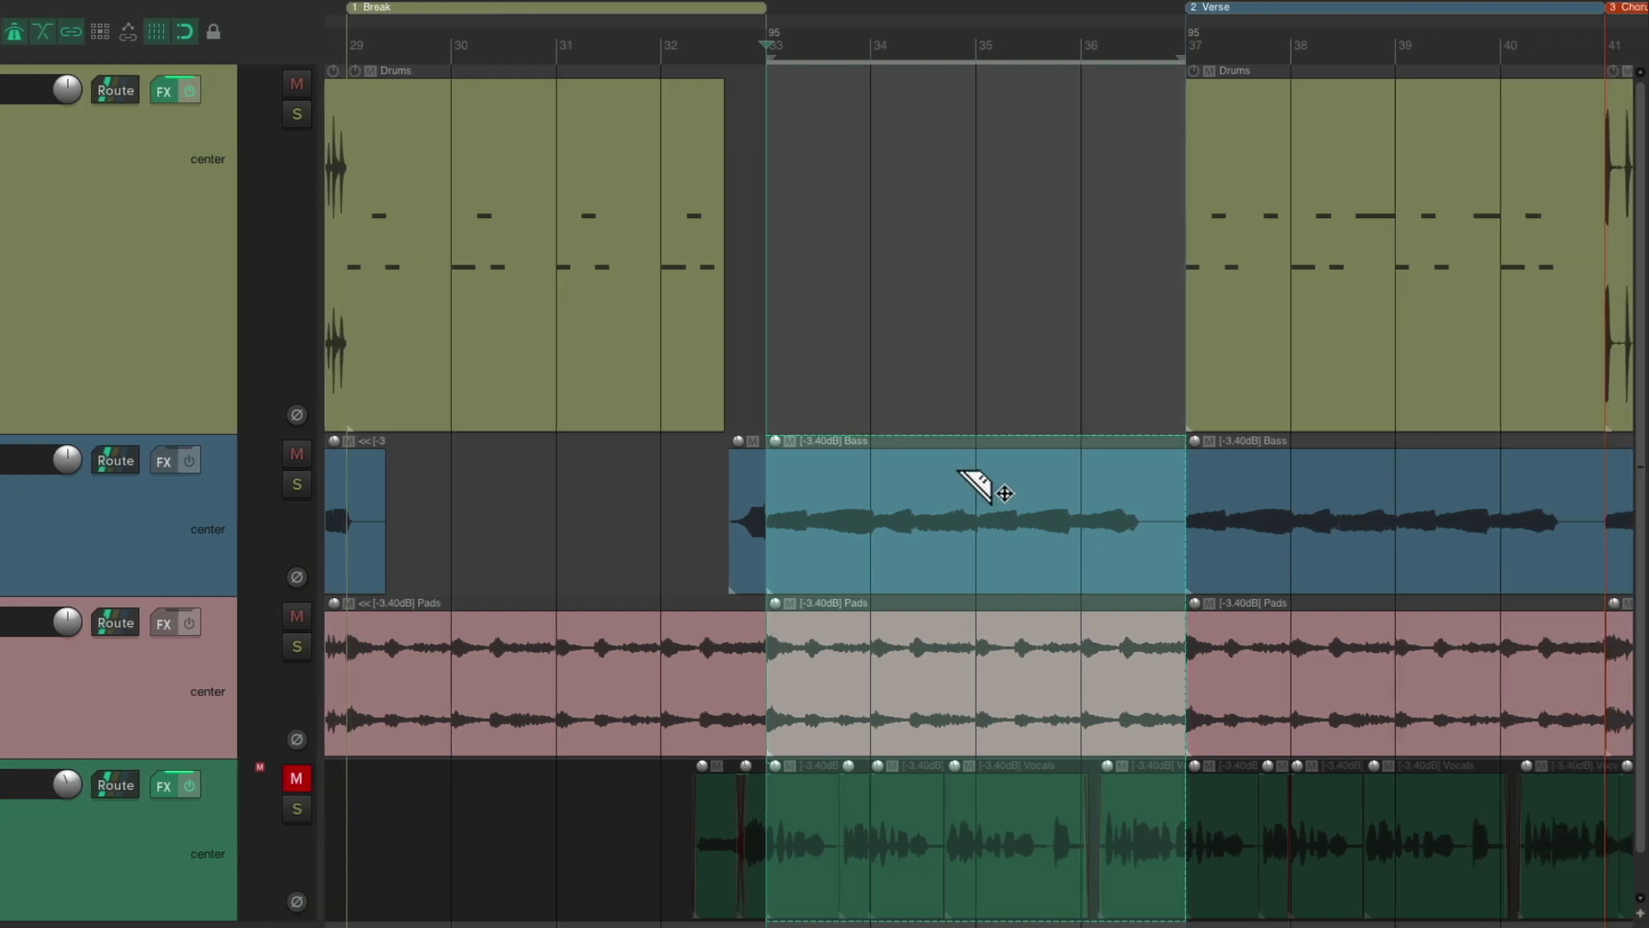
click(959, 490)
click(945, 645)
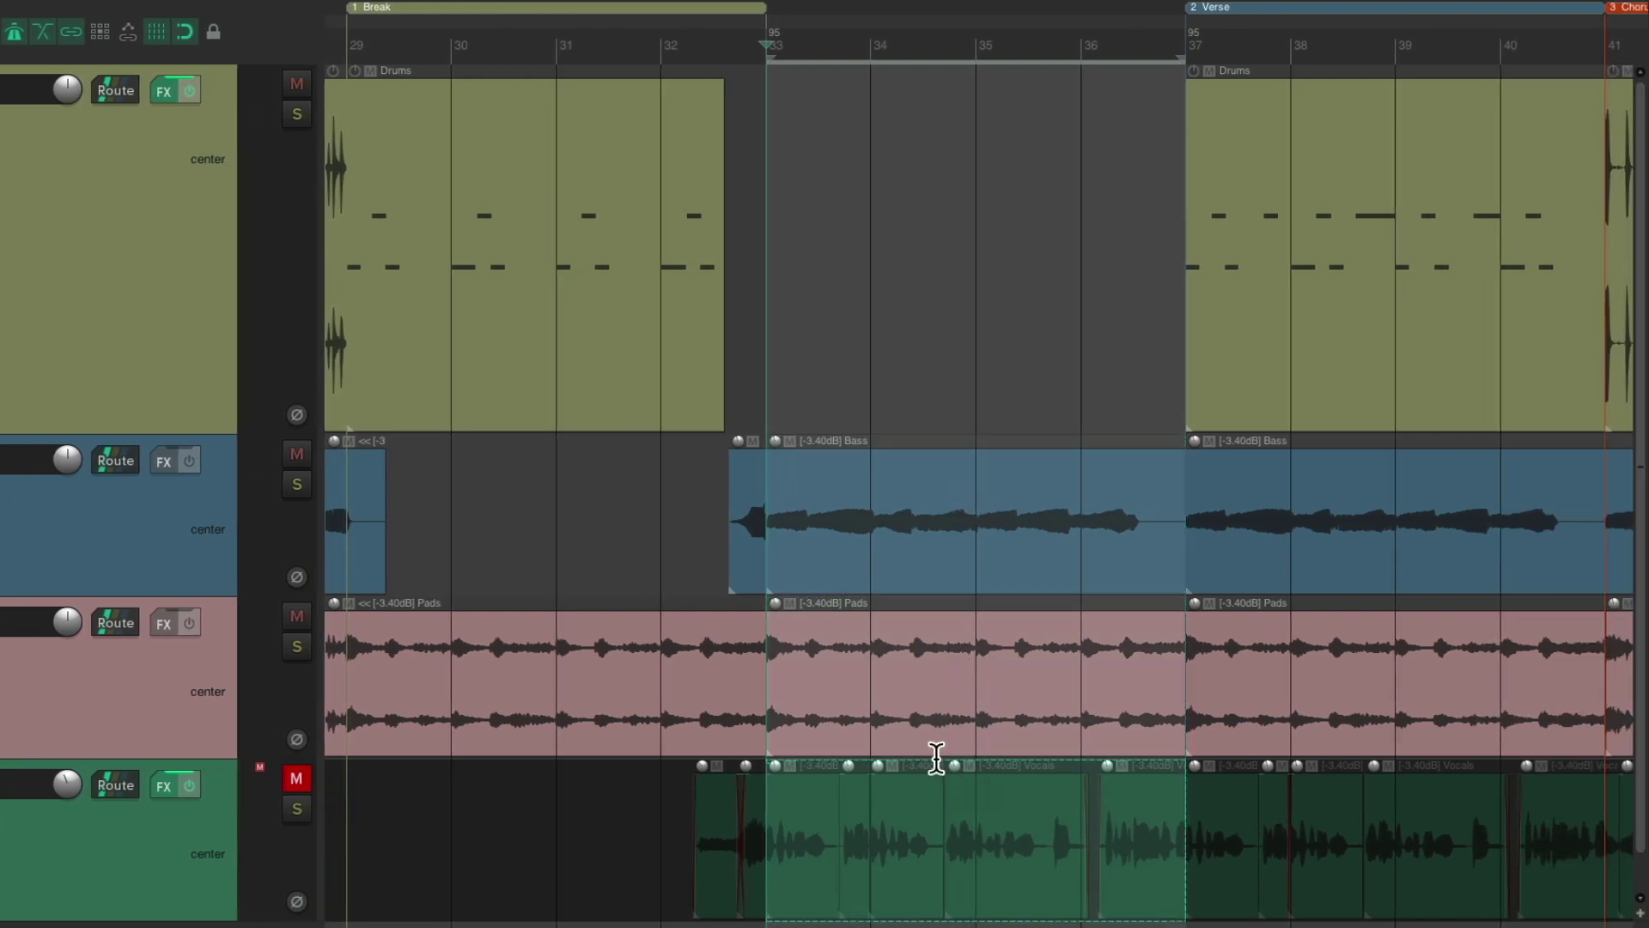
click(920, 781)
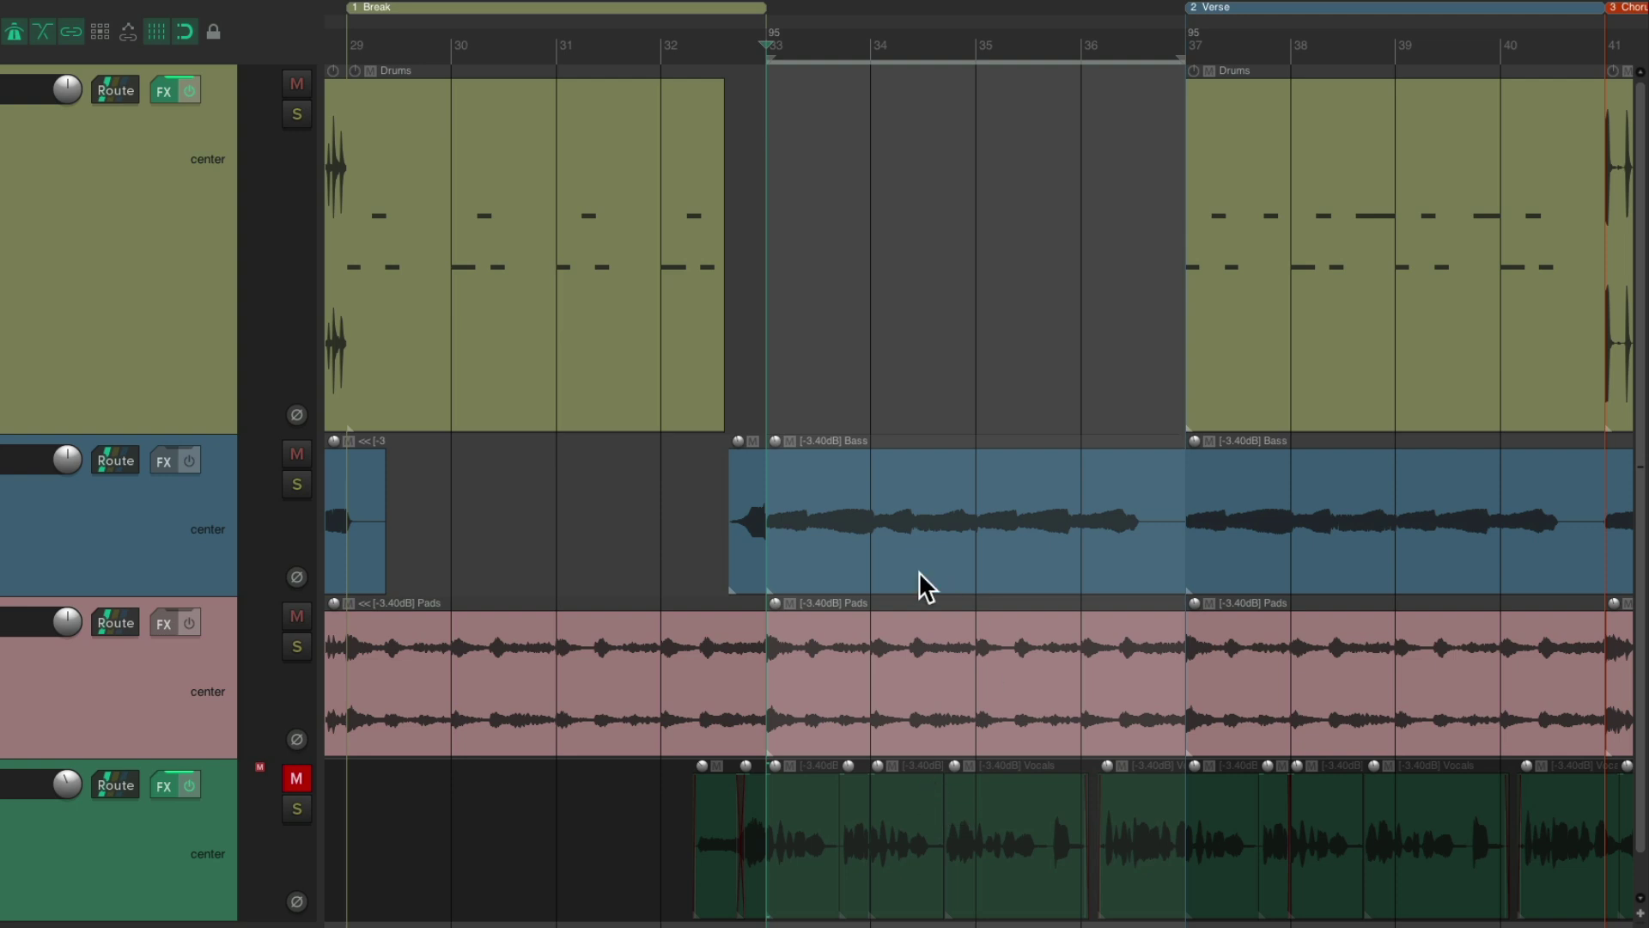
key(space)
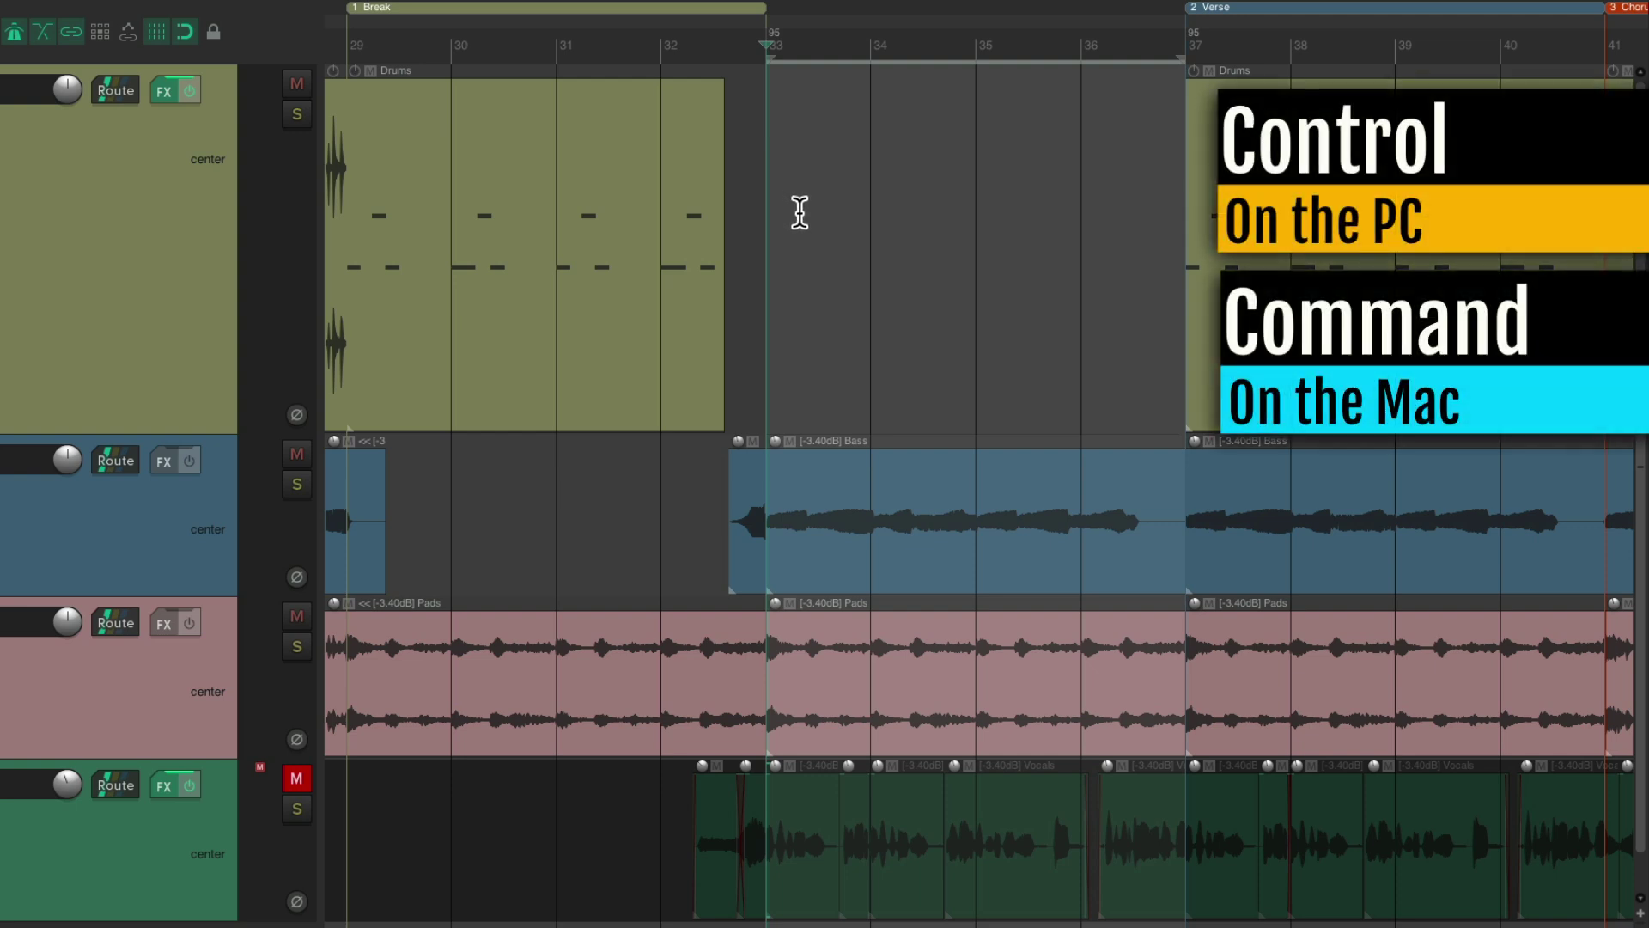
Create an empty MIDI item on the Drums track from bar 33 to bar 37 and arm the track for recording
drag(787, 221, 1188, 225)
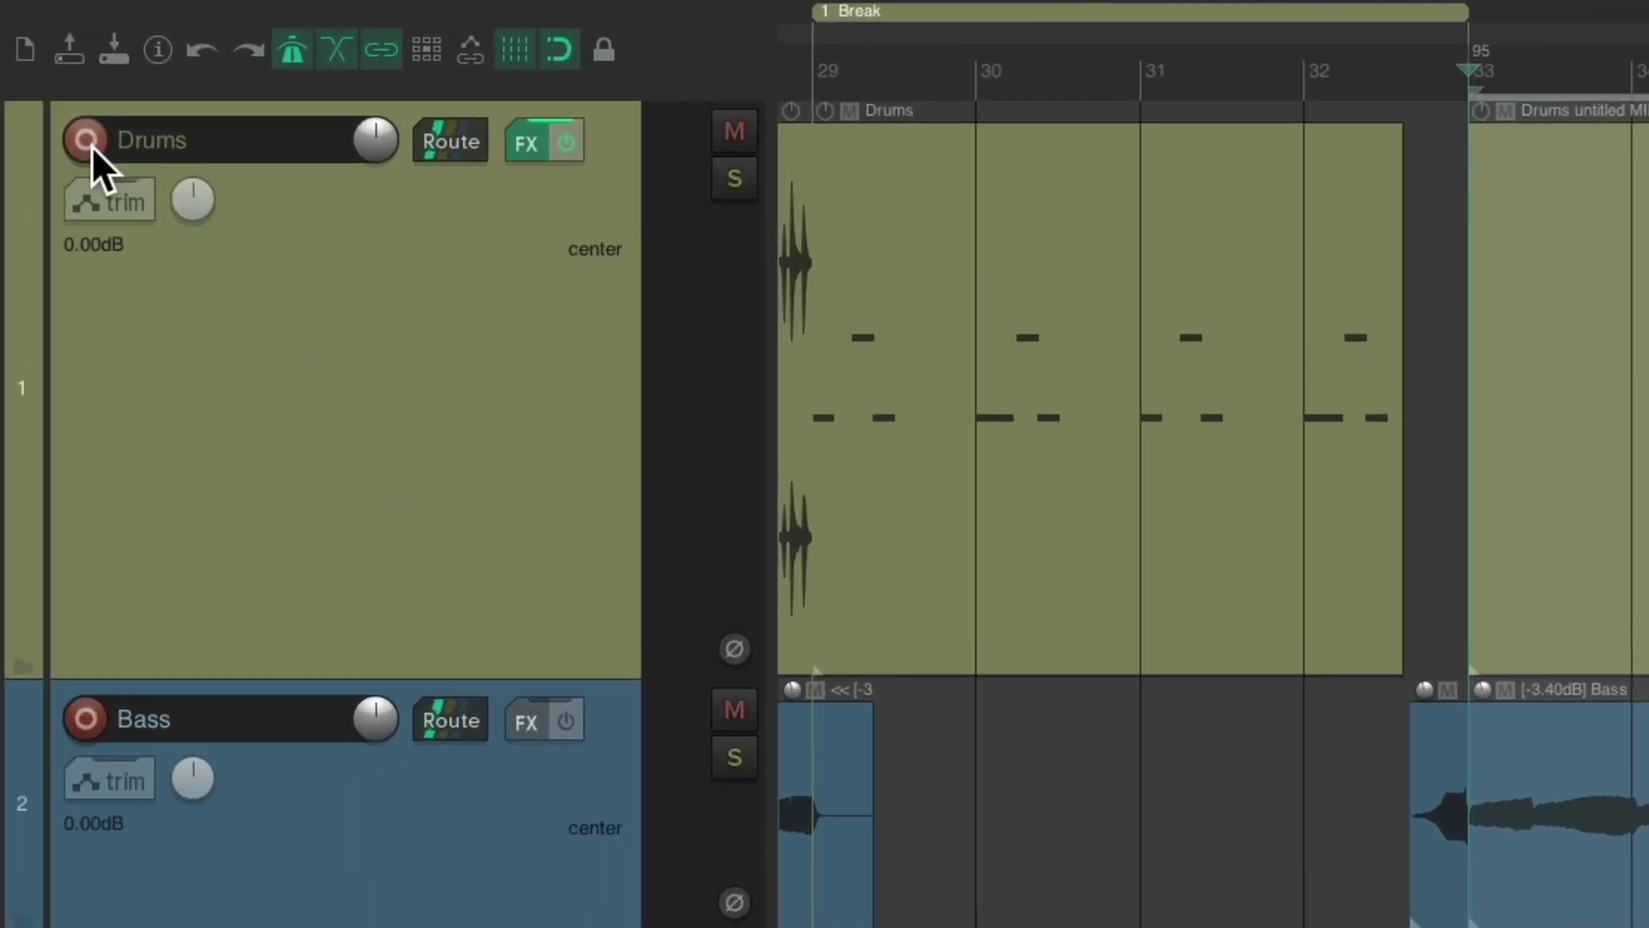
click(86, 140)
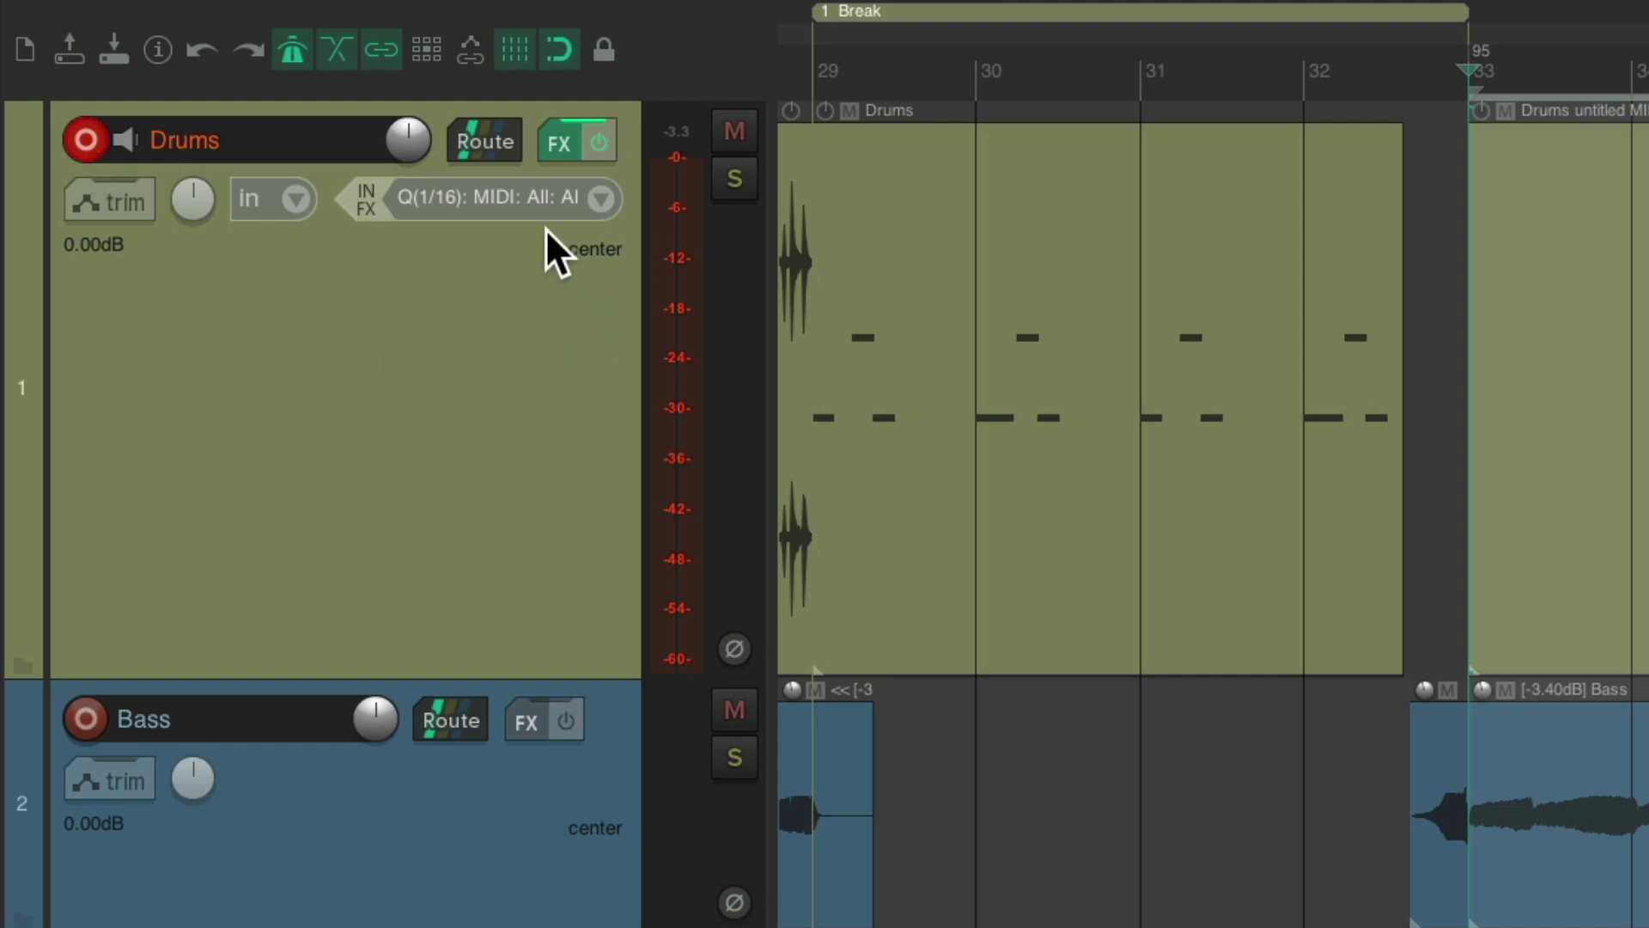
click(608, 200)
mouse_move(633, 297)
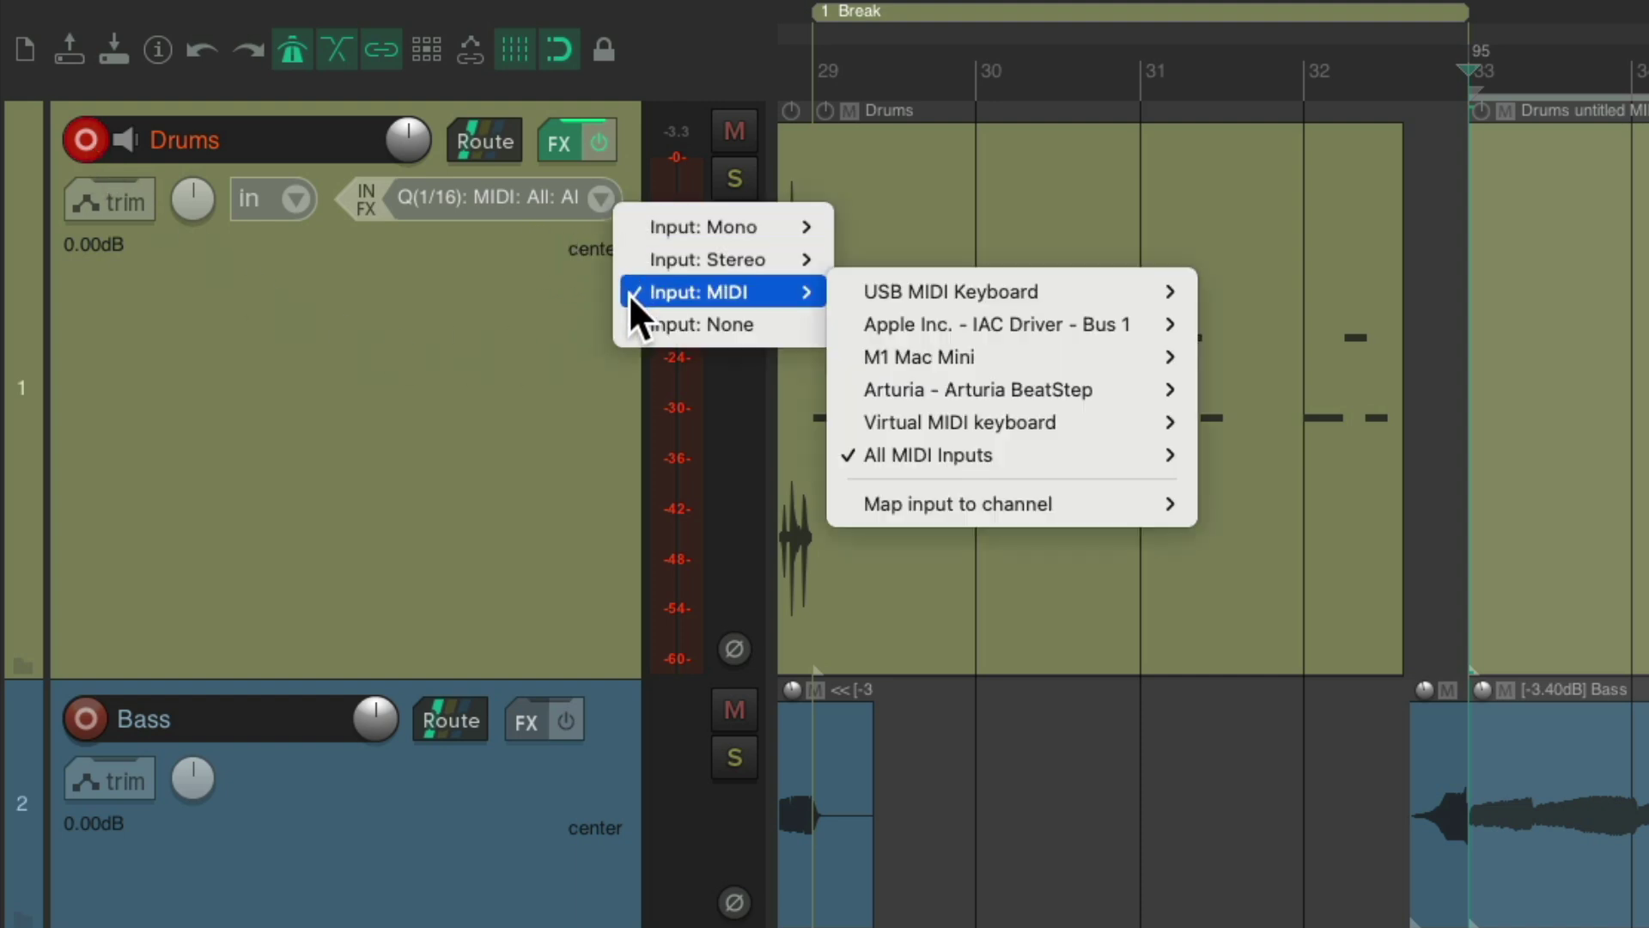
click(435, 430)
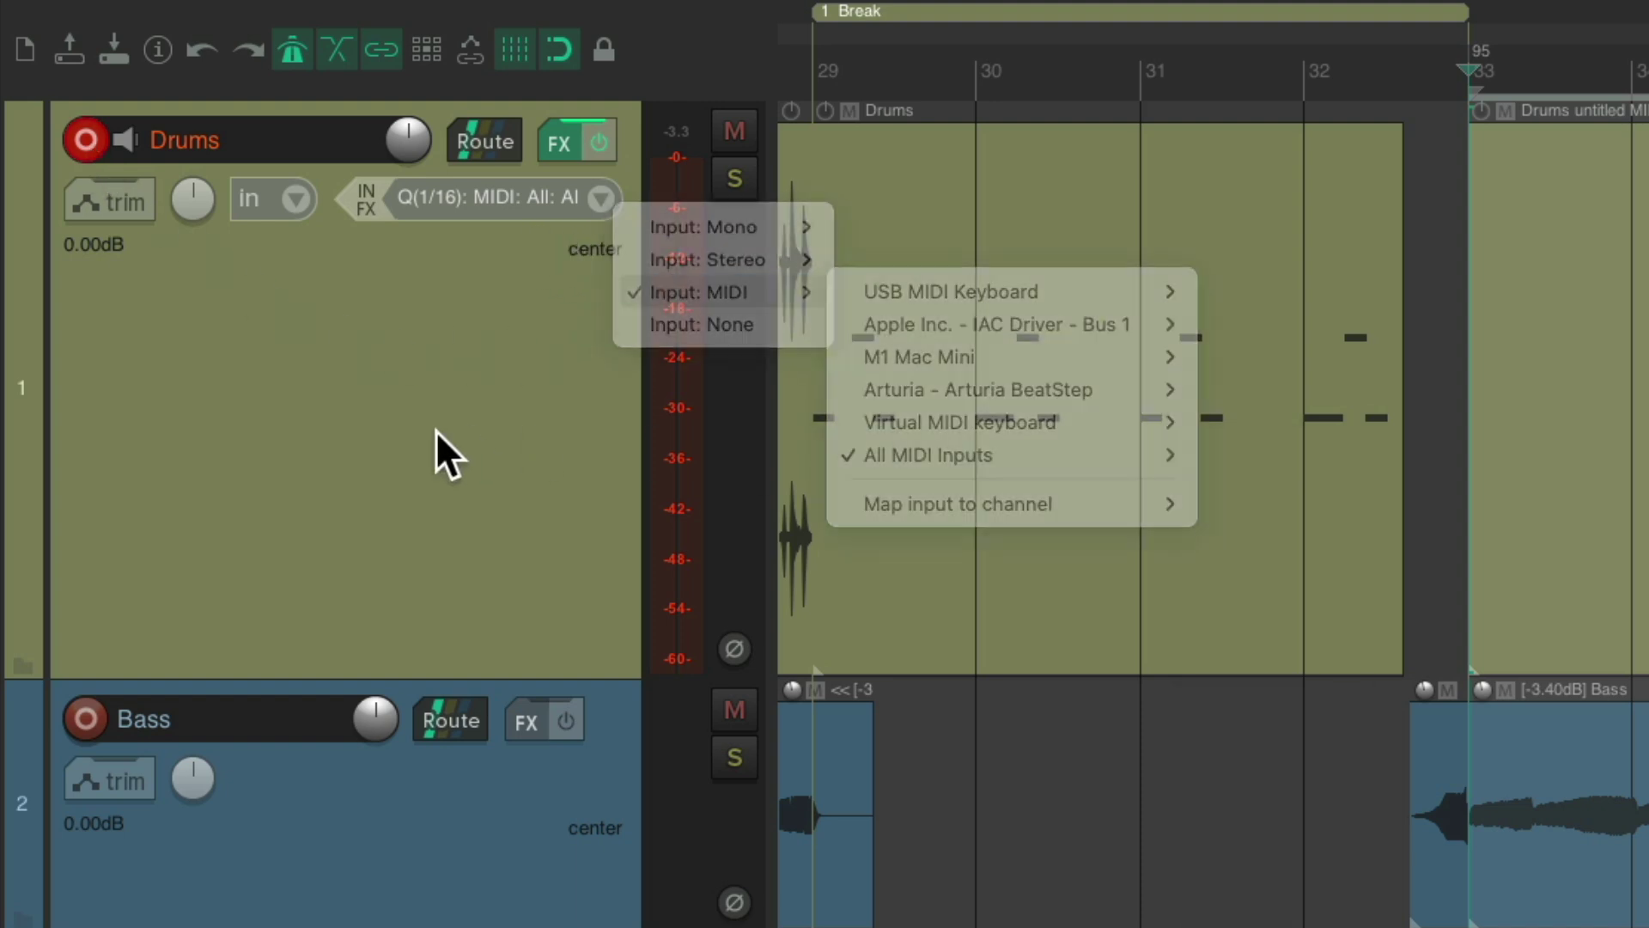
Set the record mode of the Drums track to MIDI overdub
click(287, 199)
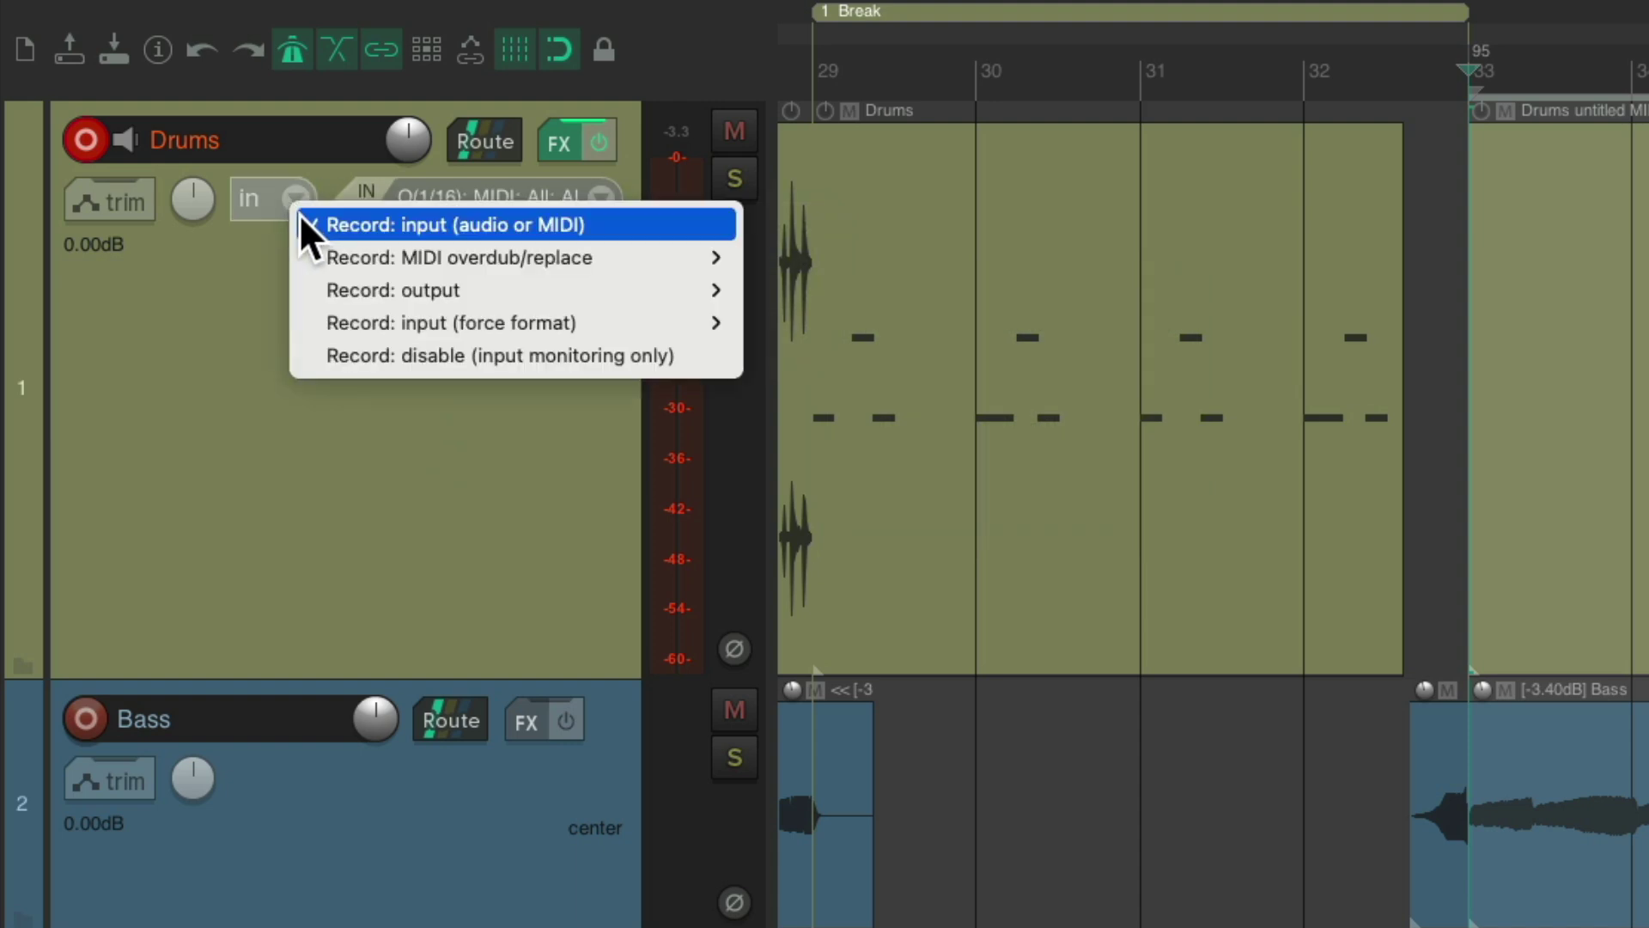
mouse_move(309, 251)
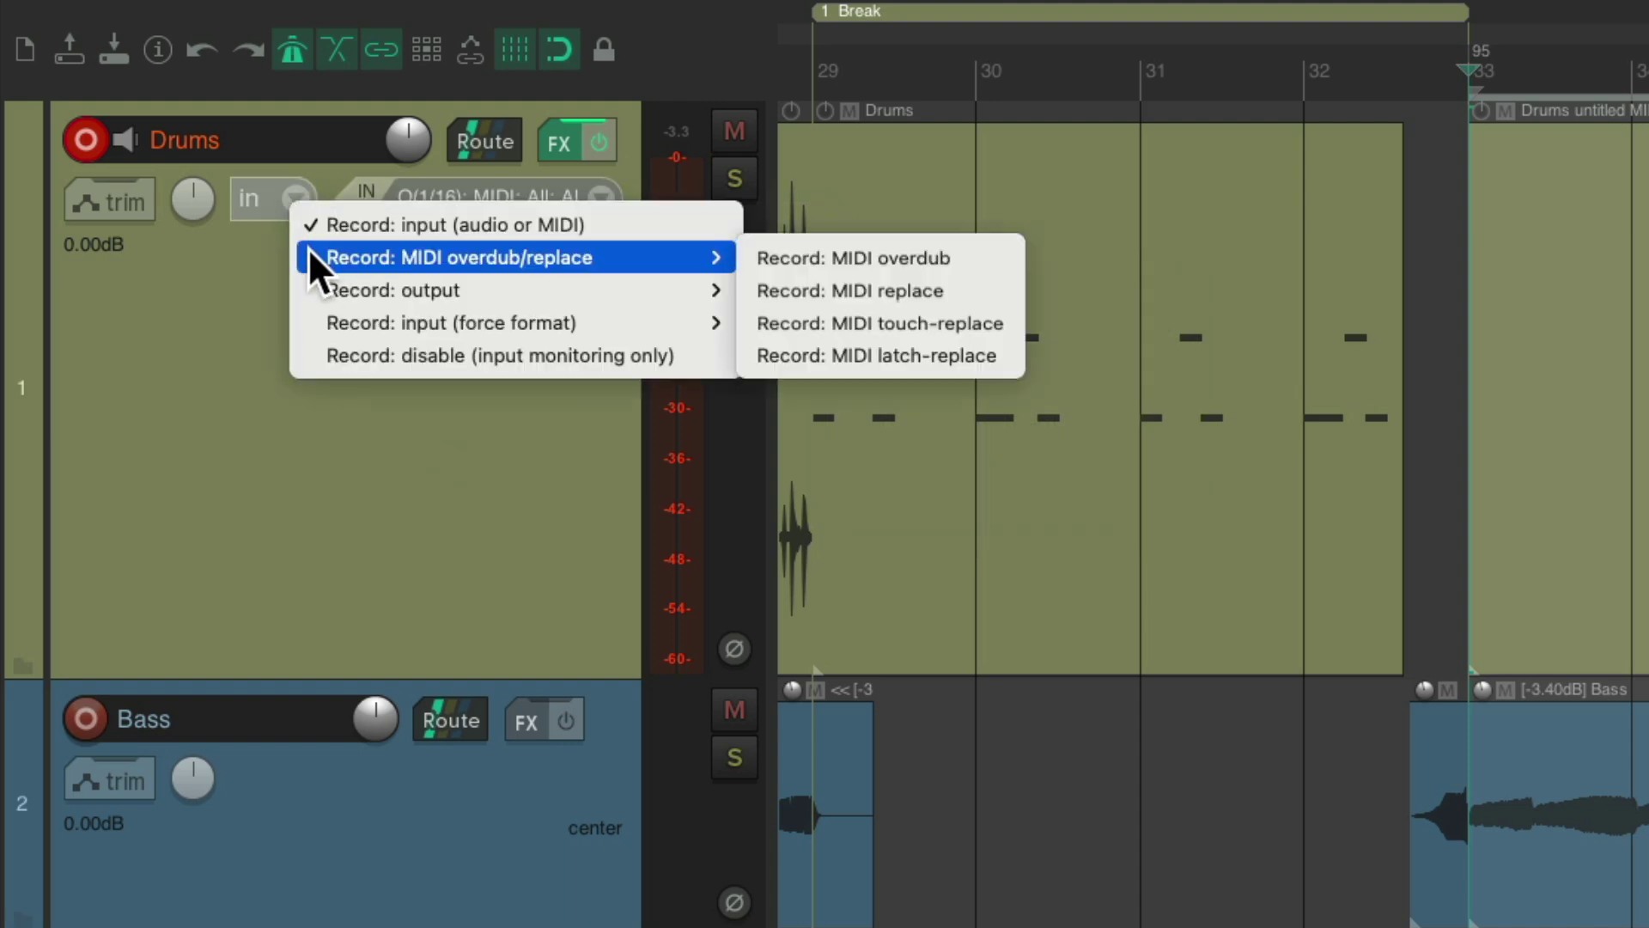
click(739, 265)
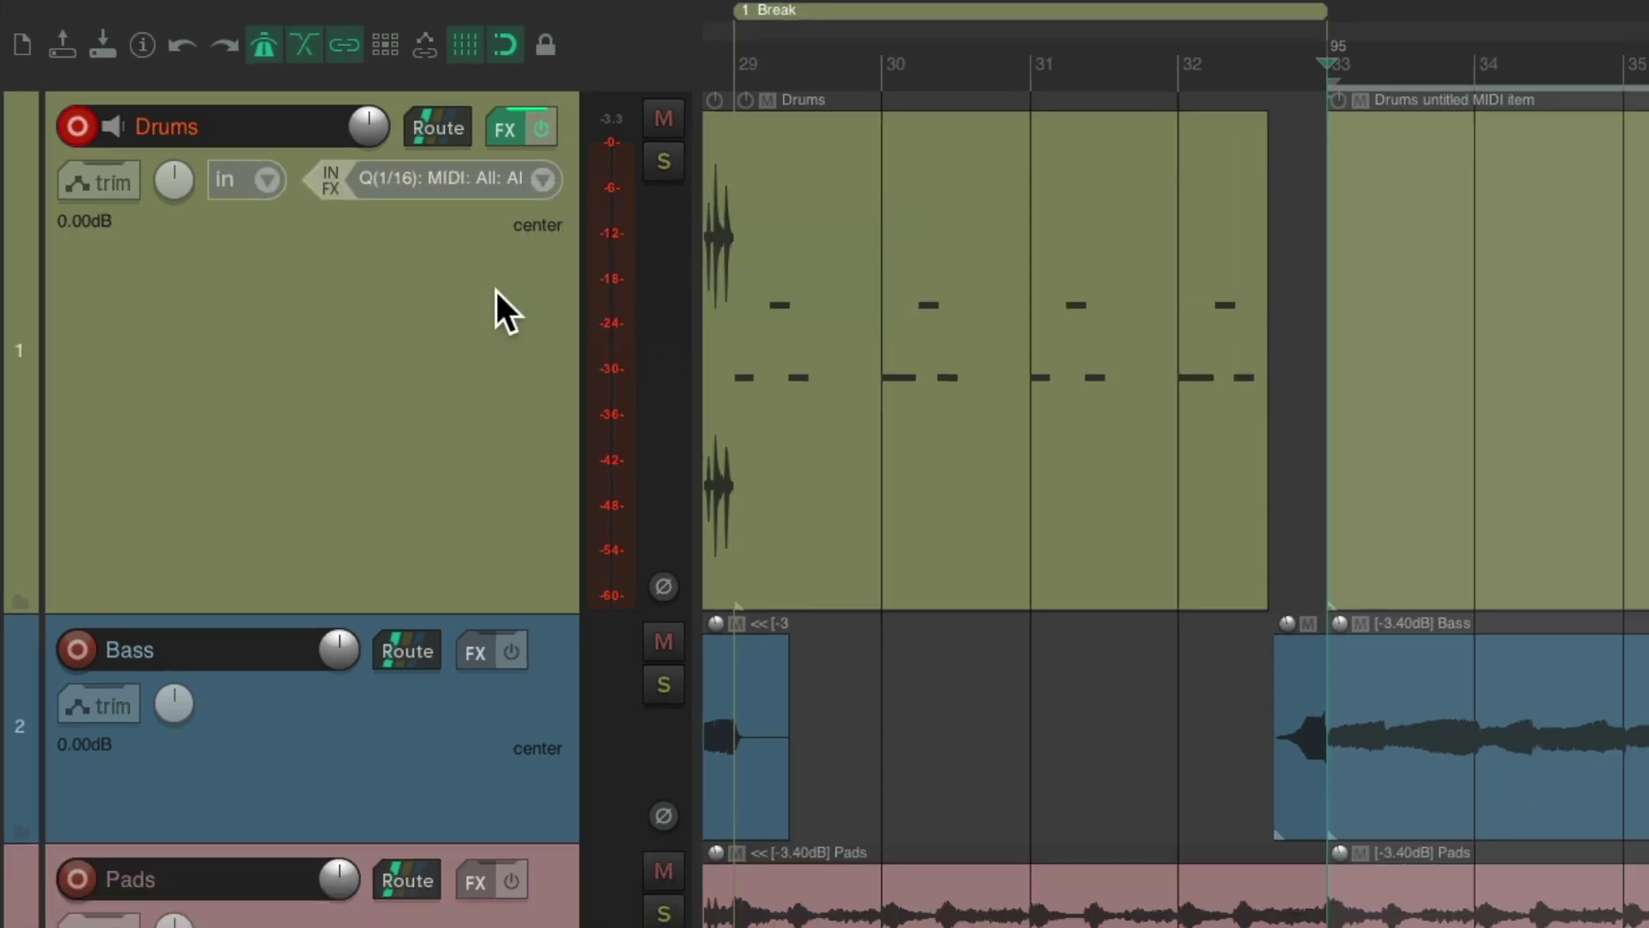
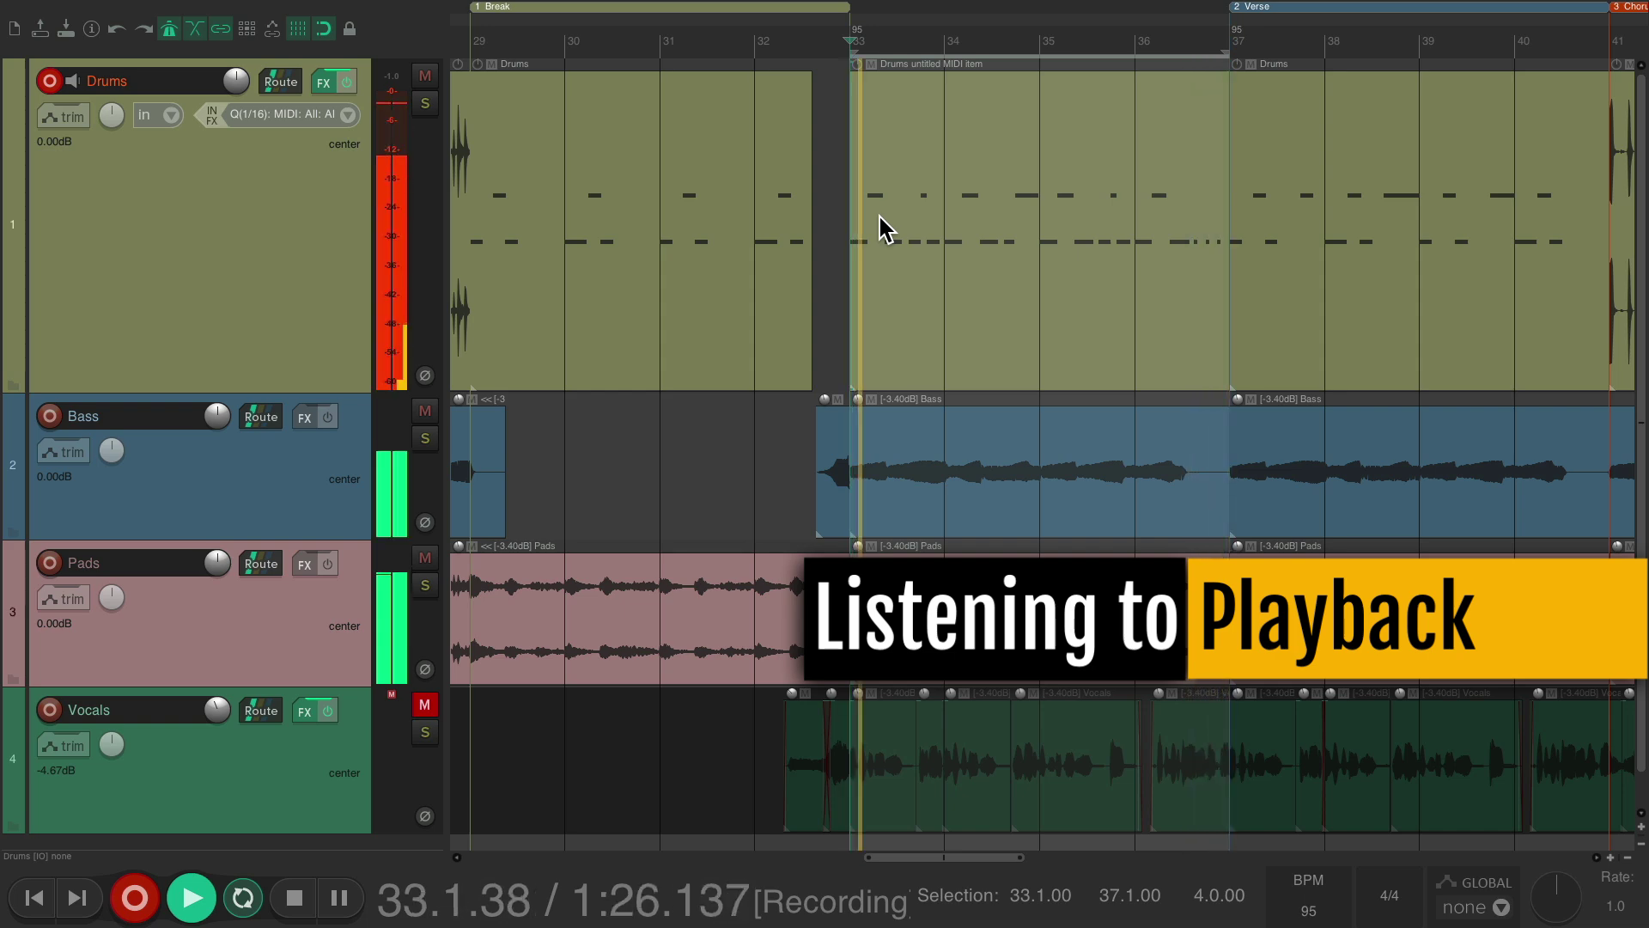
End the first drum pass and record an additional part over it in the Drums MIDI item at bars 33 to 37
key(space)
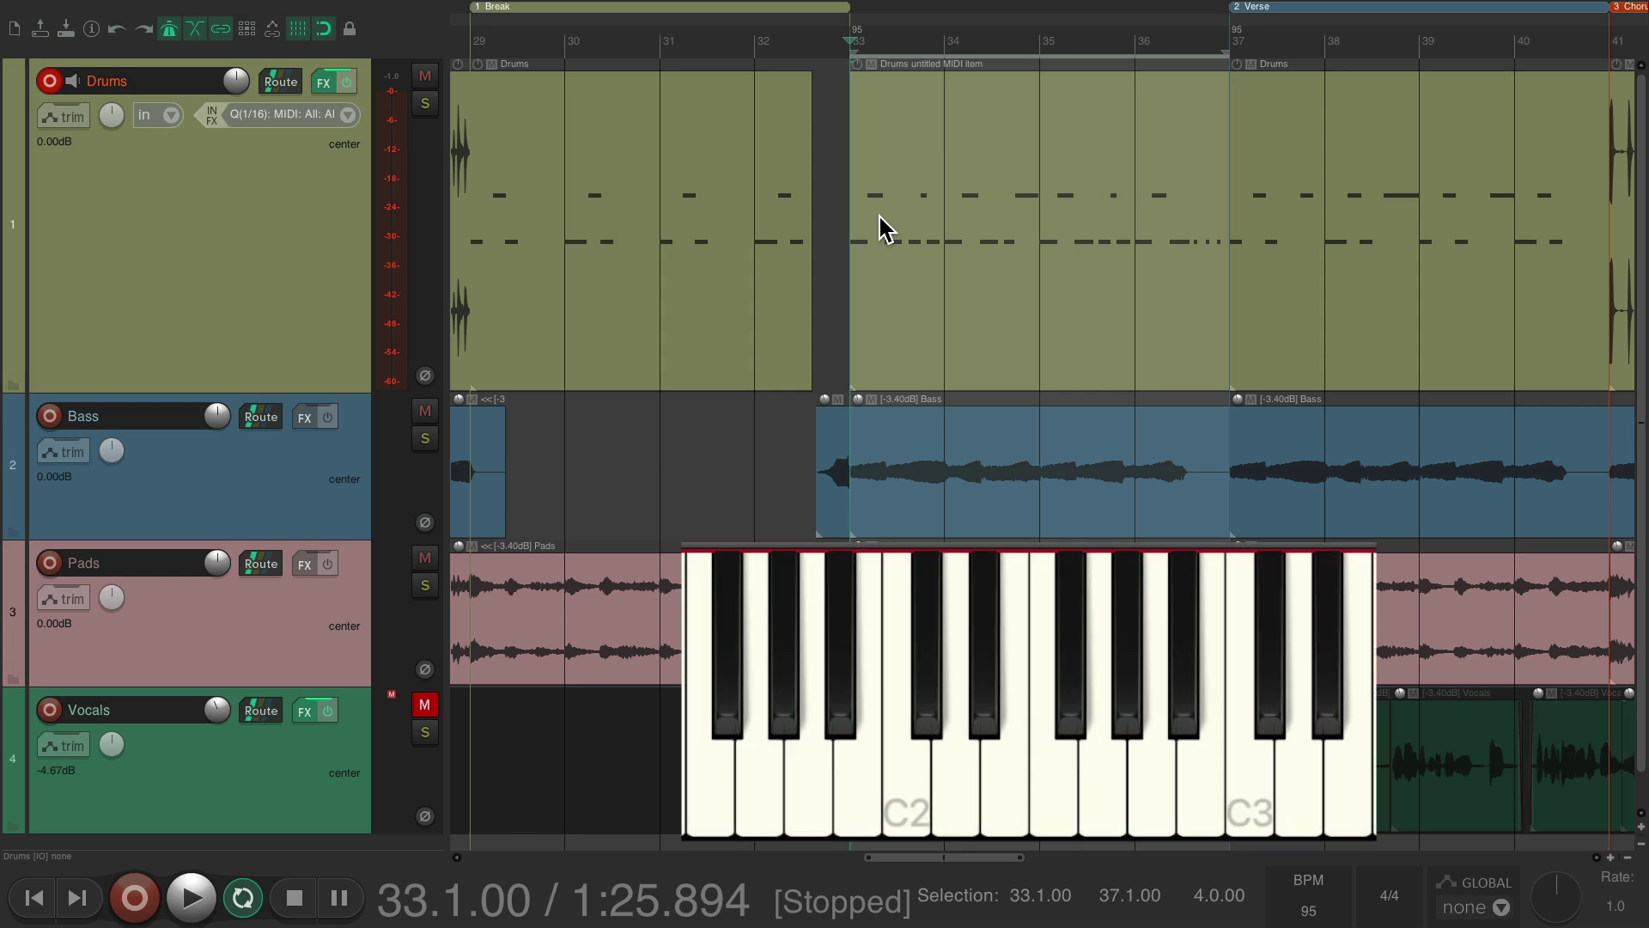
key(ctrl+r)
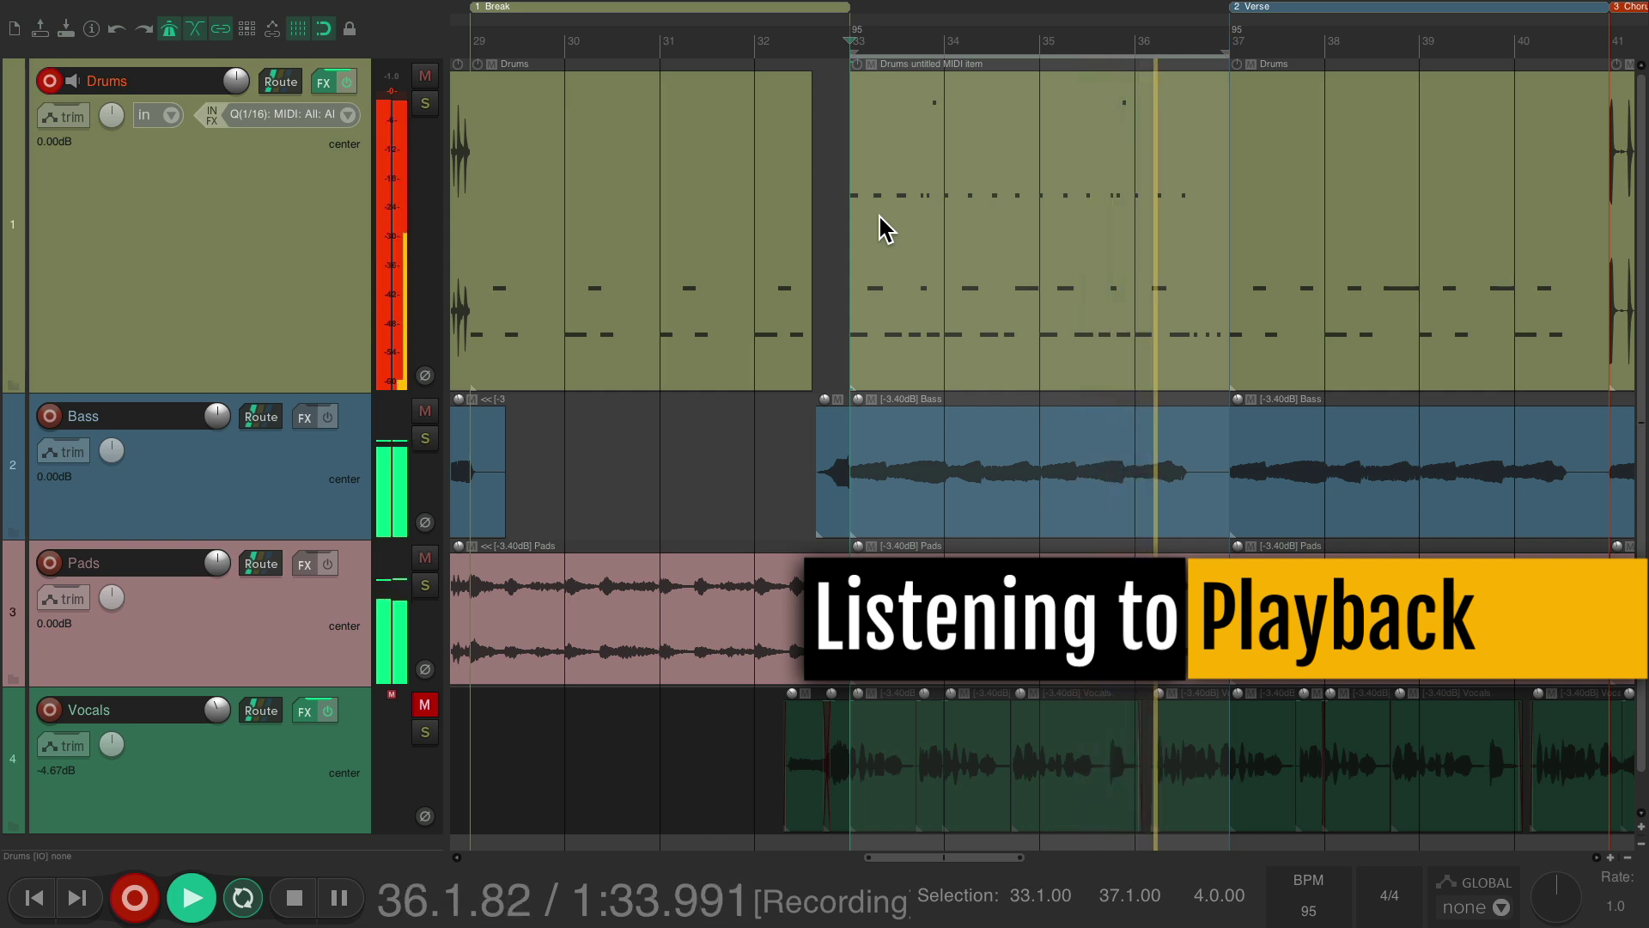
key(space)
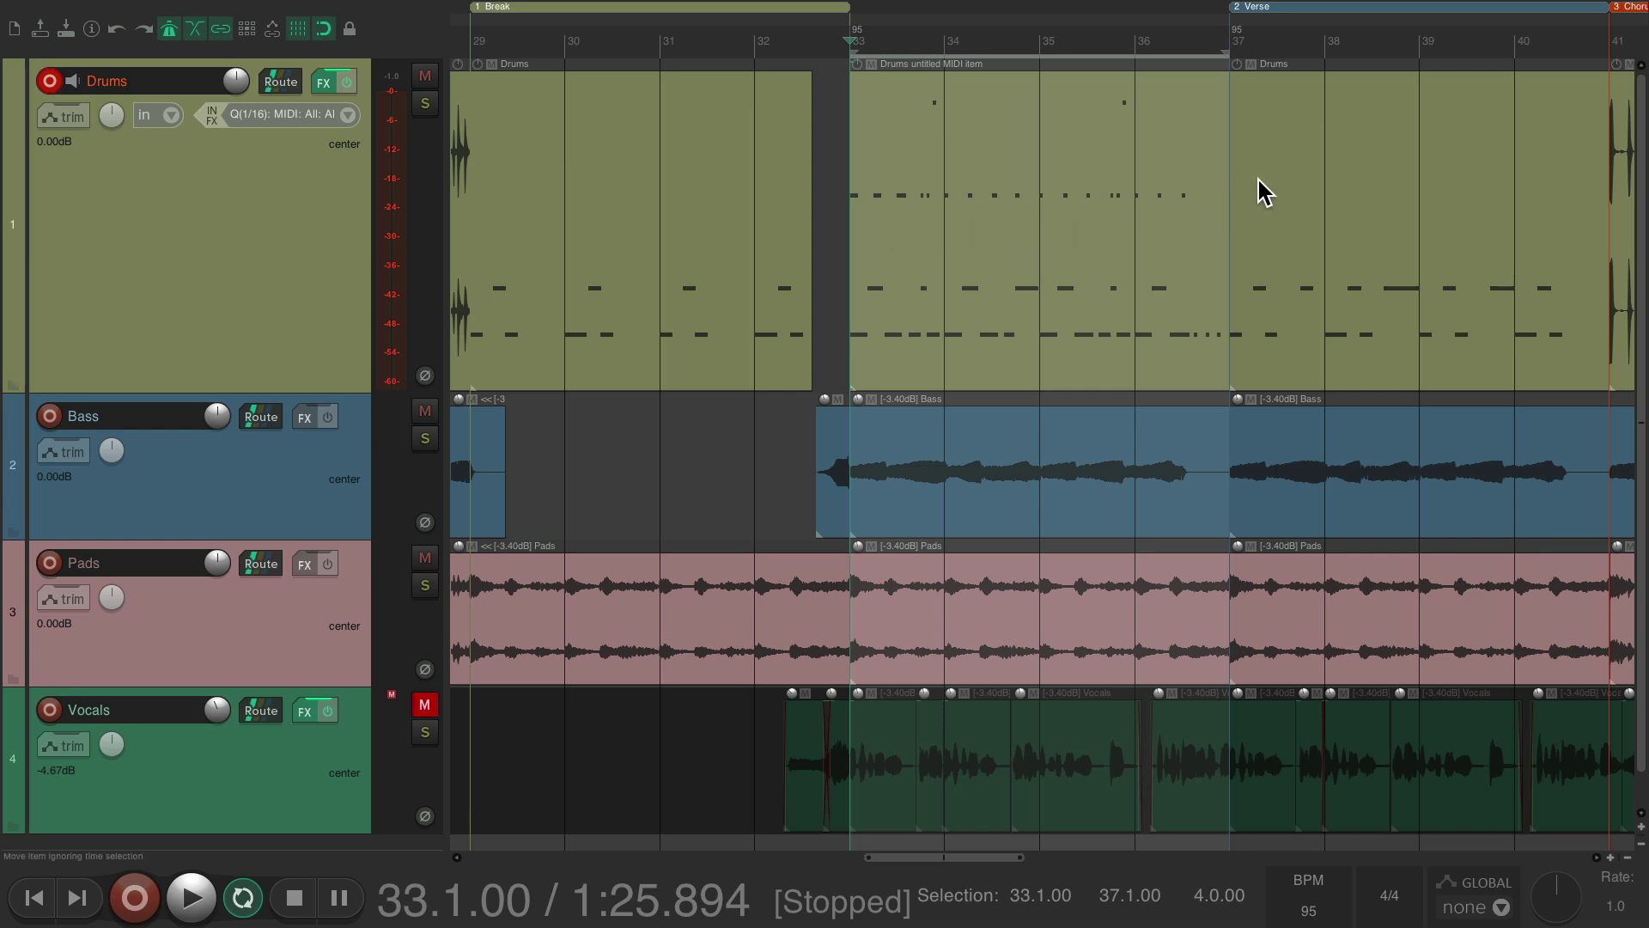
Play the old drum pattern from bar 37, then the newly recorded pattern from bar 33 for comparison
click(1238, 40)
key(space)
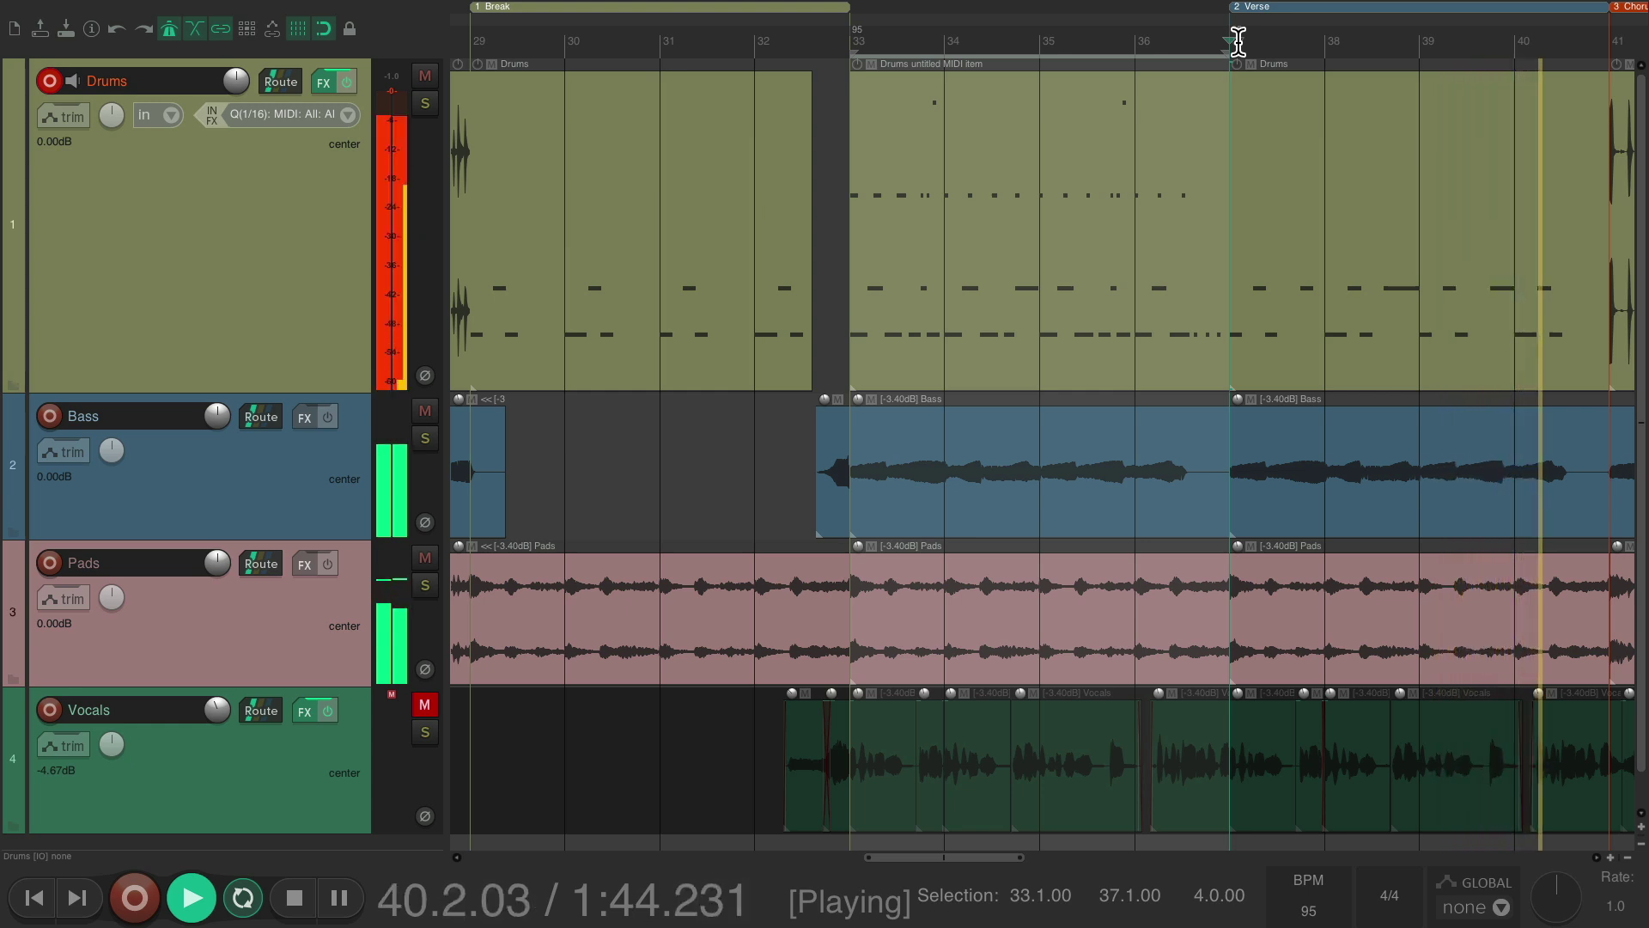
key(space)
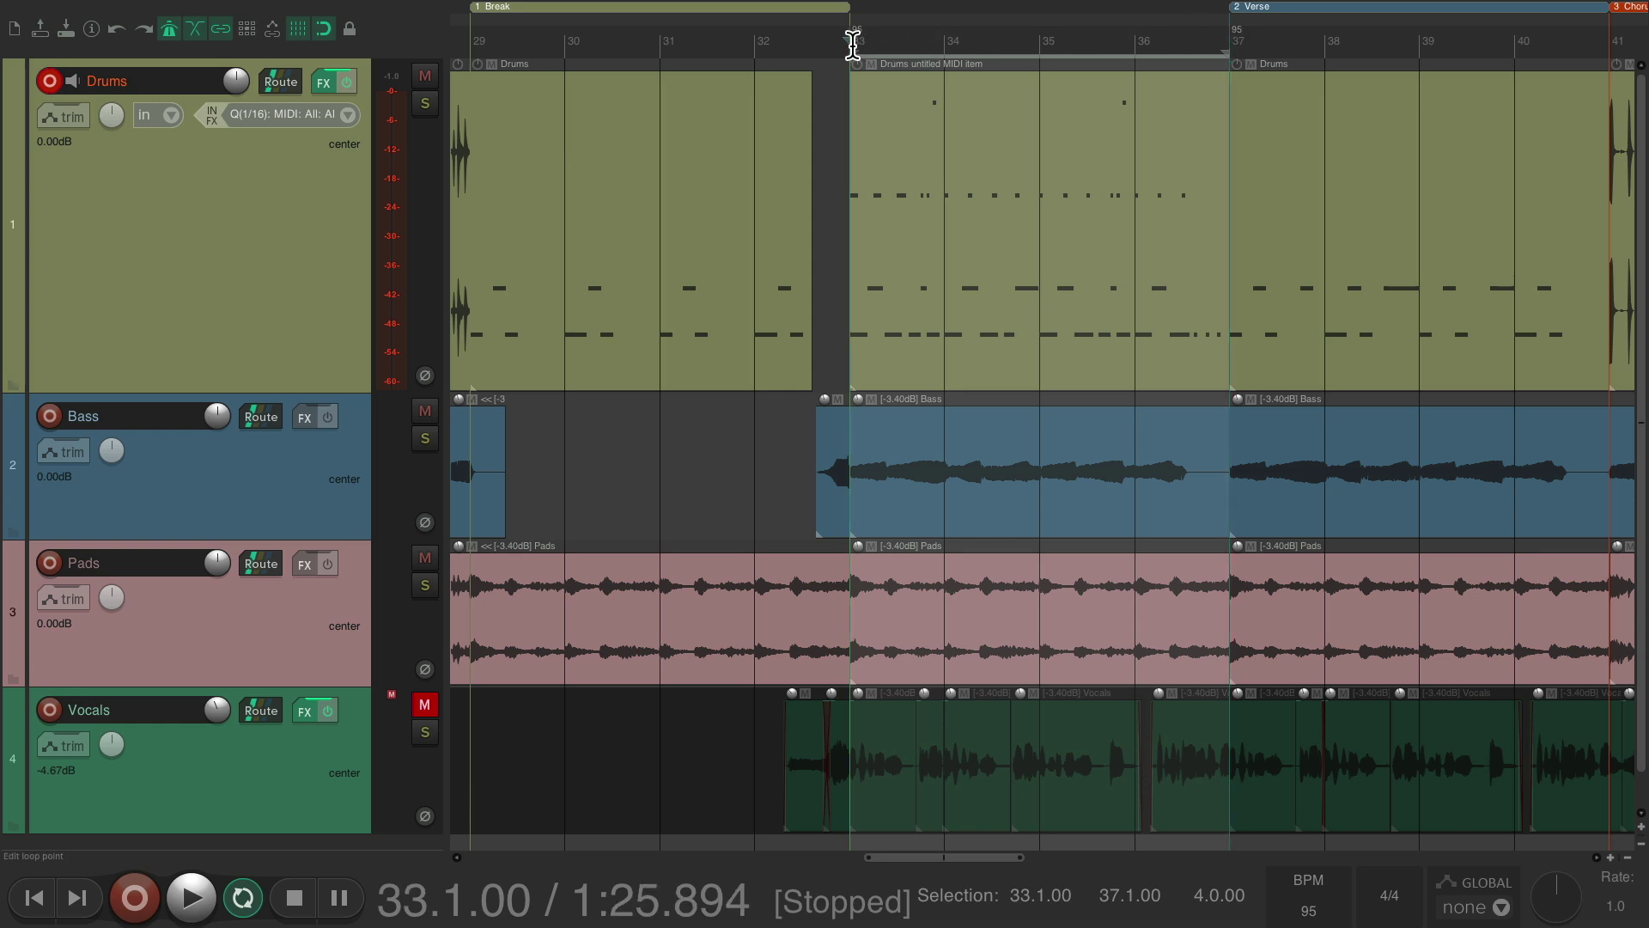
key(space)
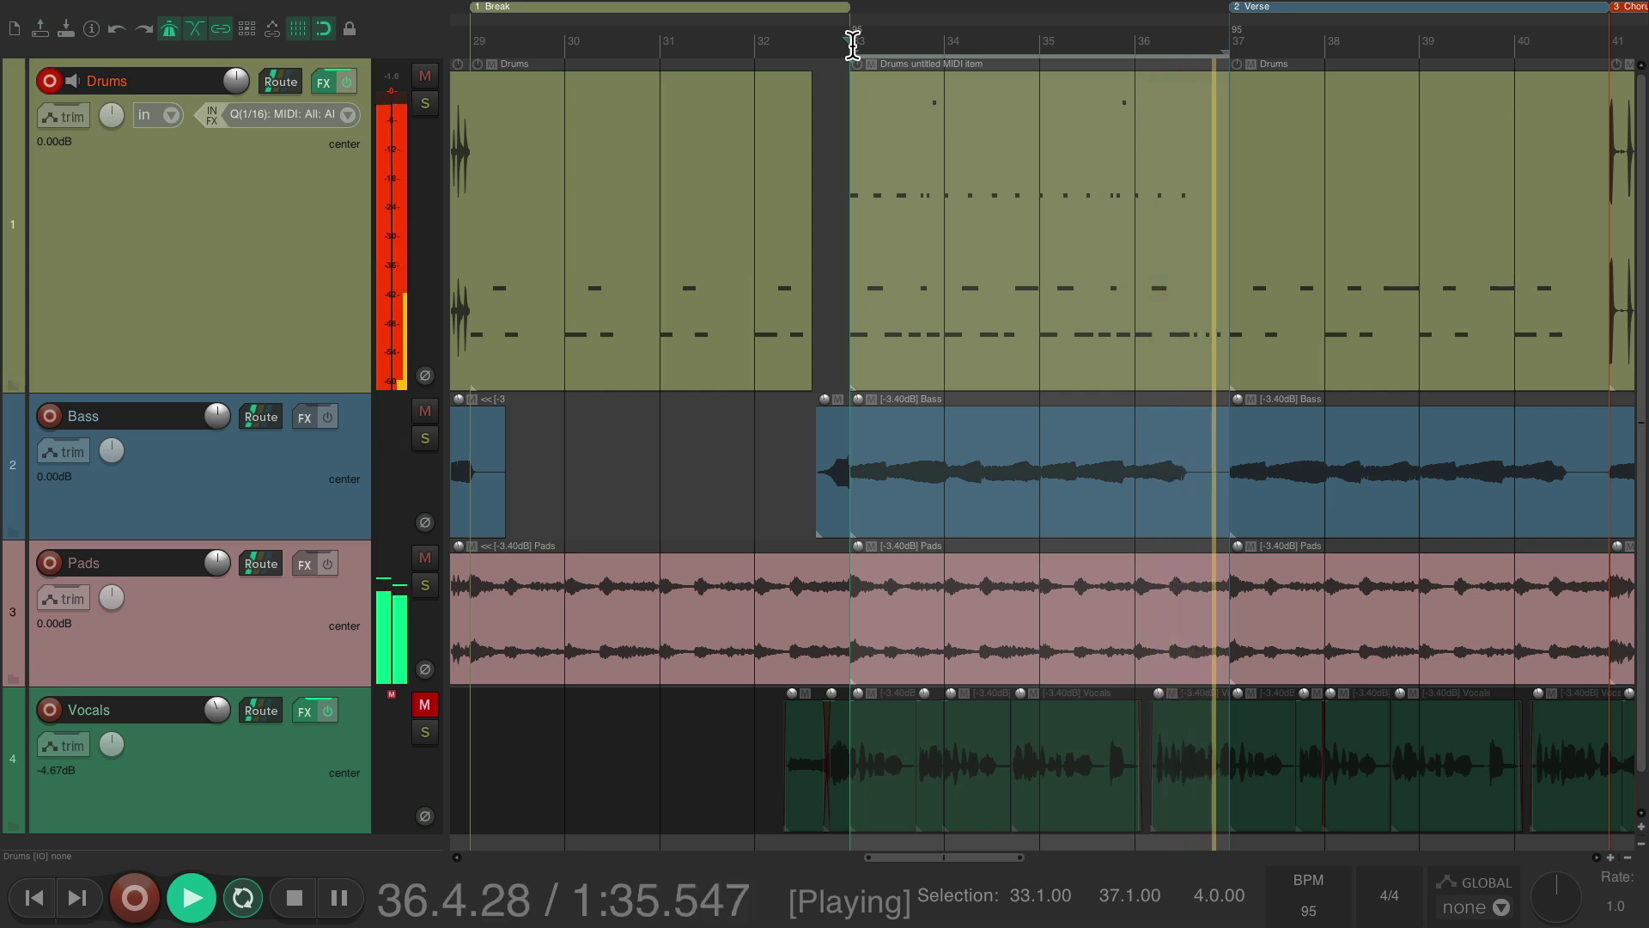
key(space)
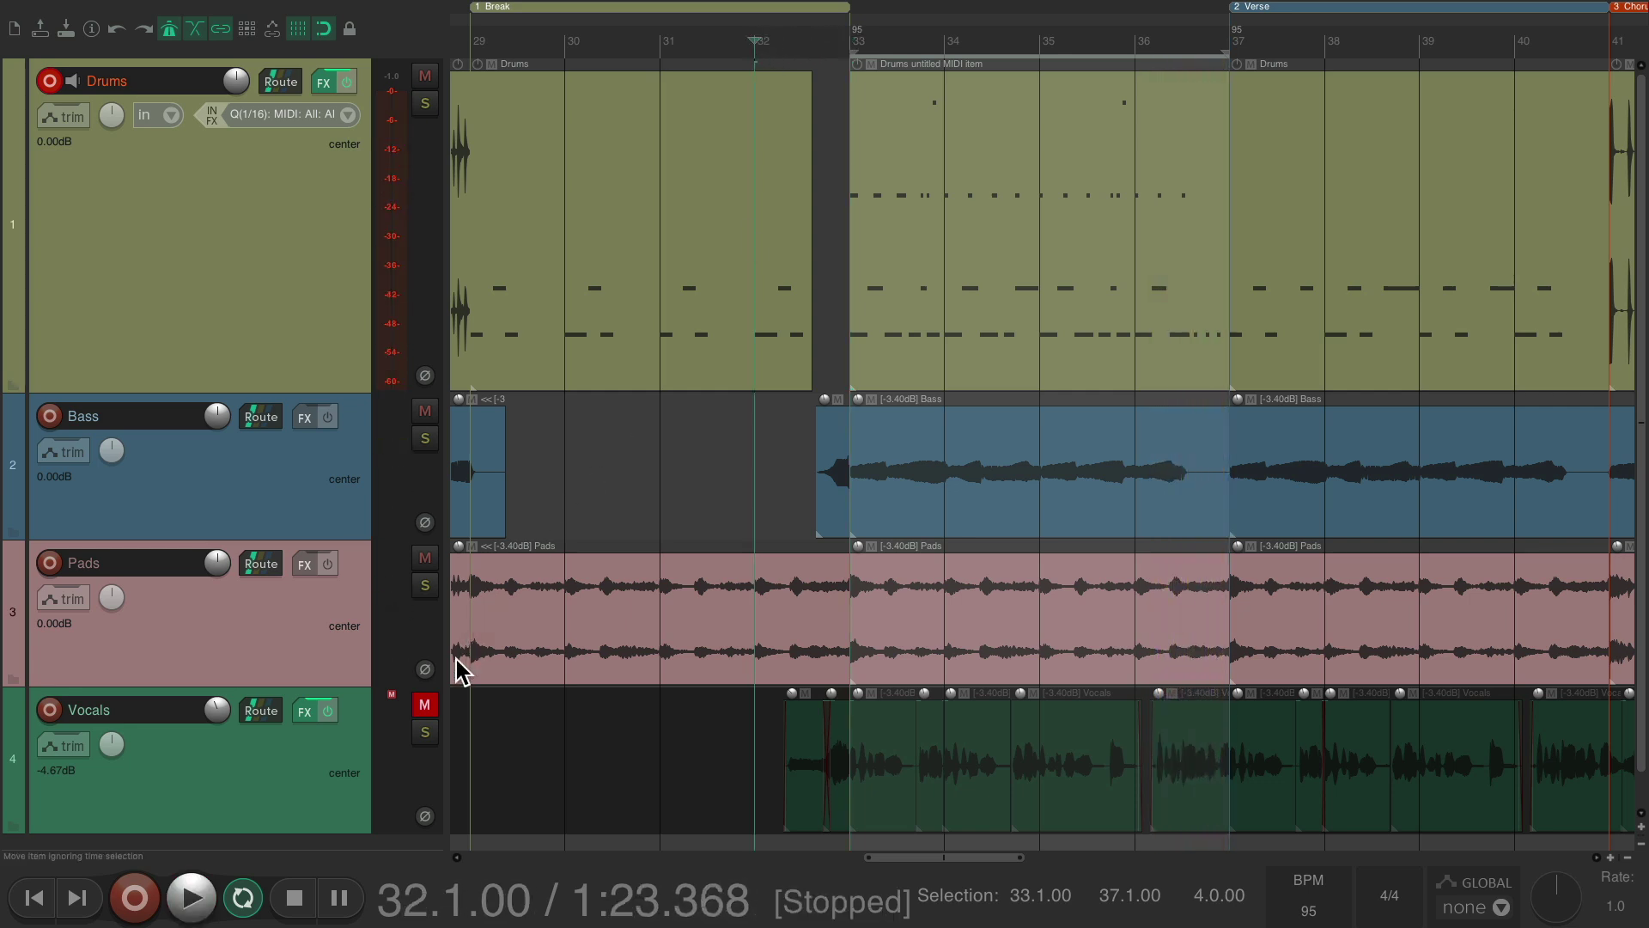
Unmute the Vocals track and play the arrangement from bar 32
click(423, 708)
key(space)
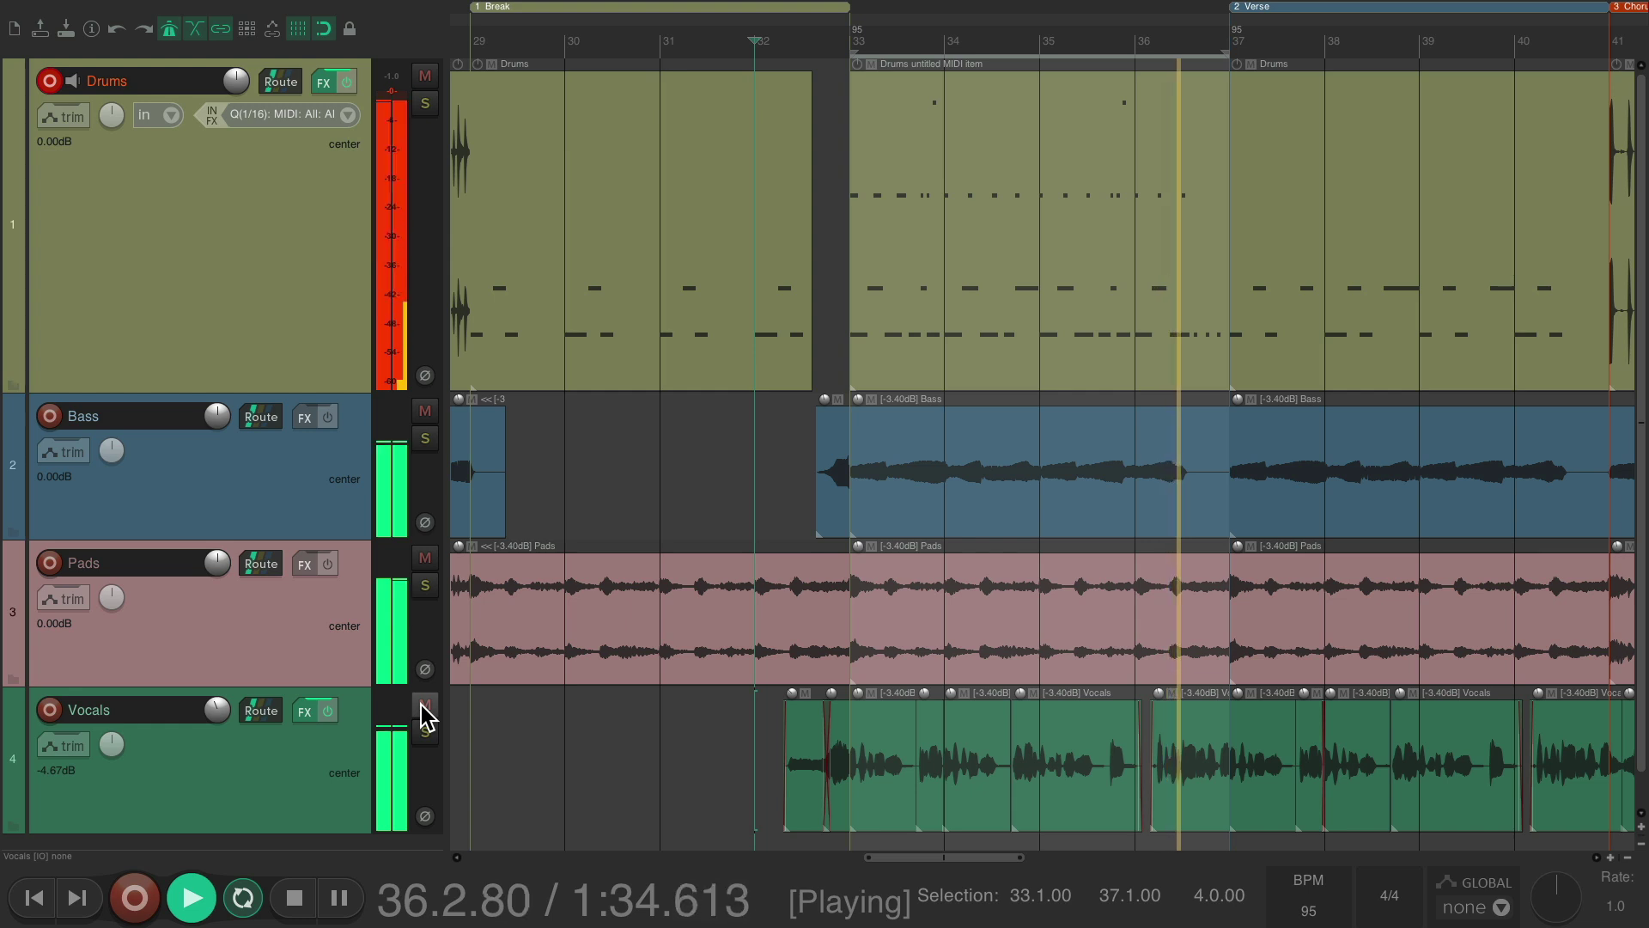
key(space)
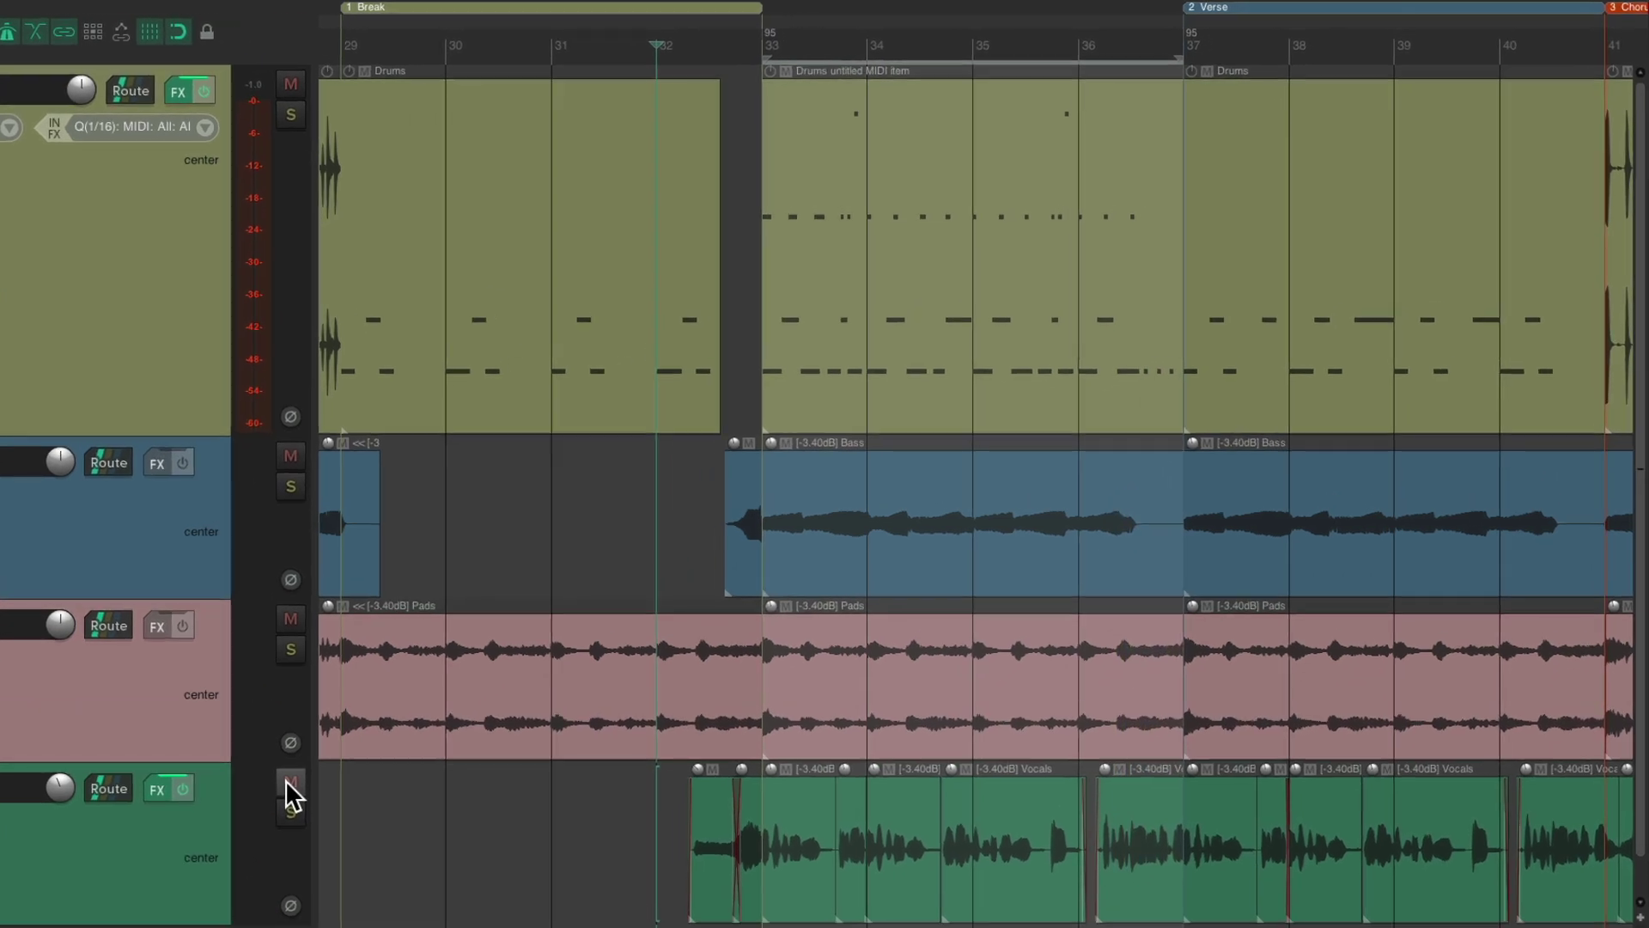
Delete the Drums item in the Verse from bar 37 to bar 41
click(1332, 156)
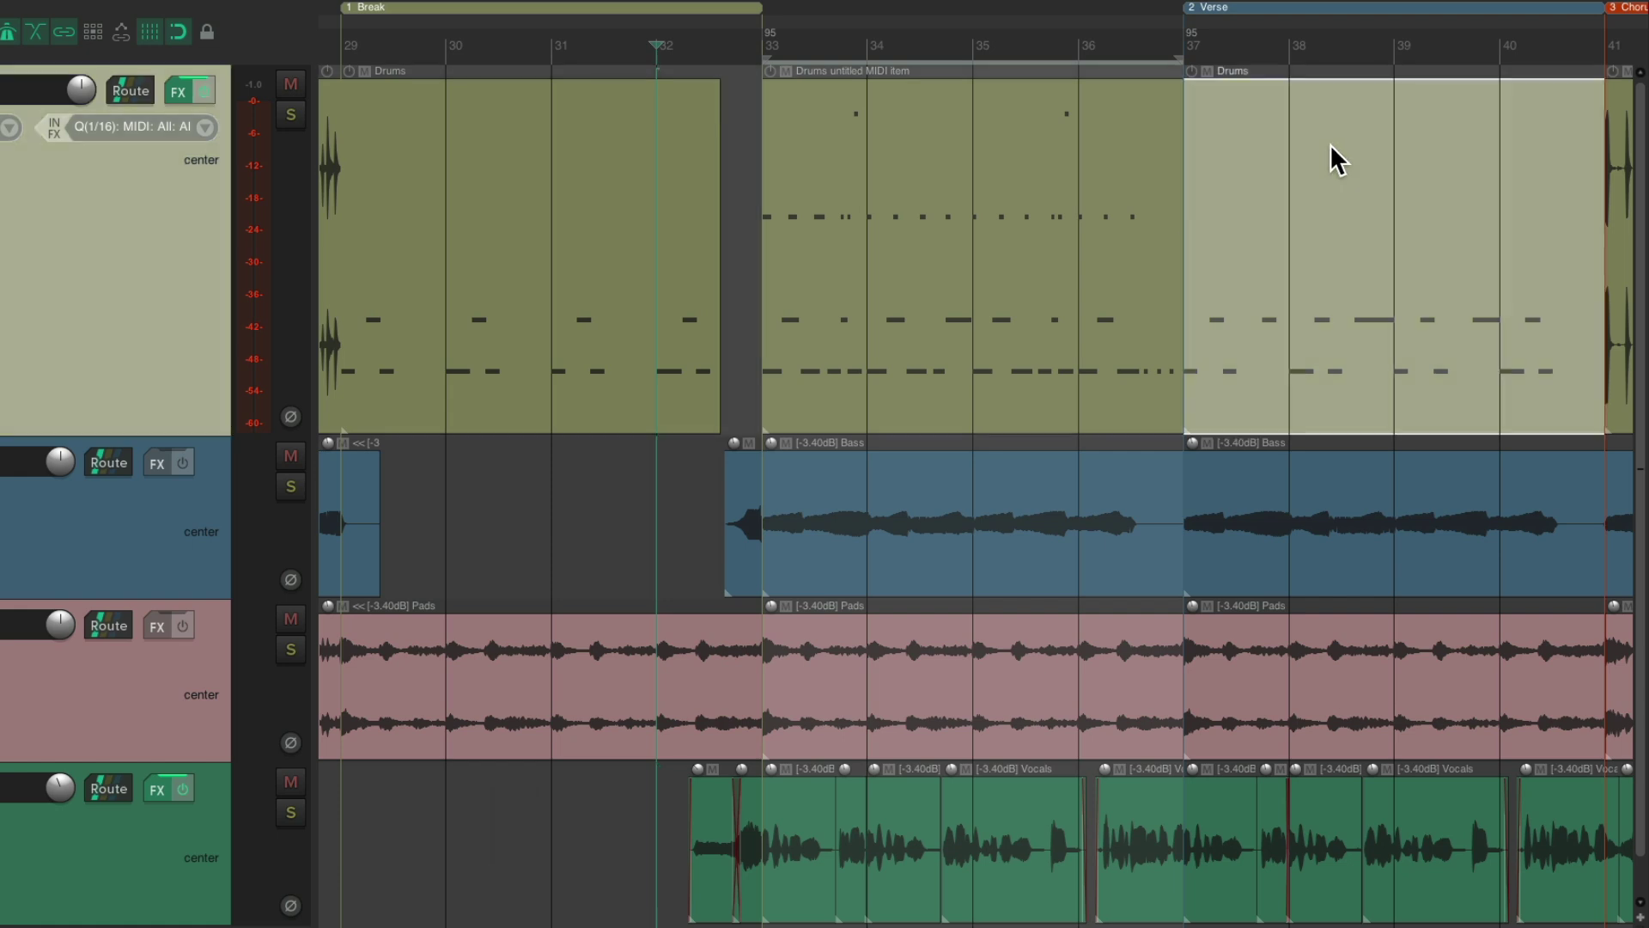
key(Delete)
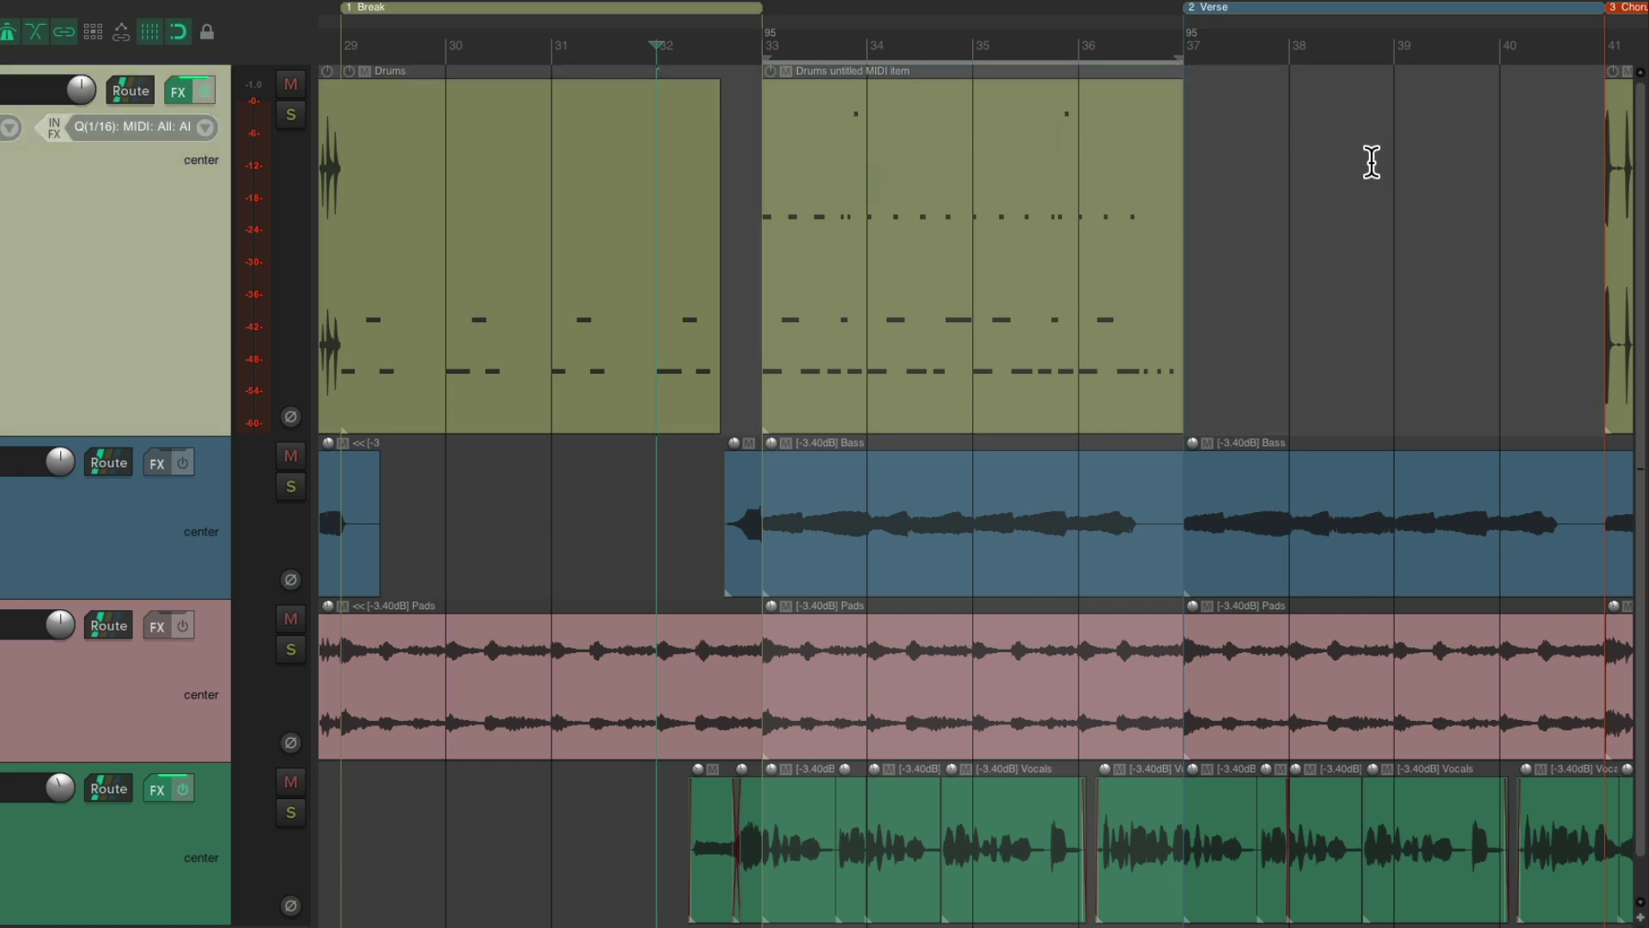
Move the recorded Drums MIDI item to the Verse at bar 37, and remove bars 33 to 37 so later items move earlier
drag(929, 117, 1352, 125)
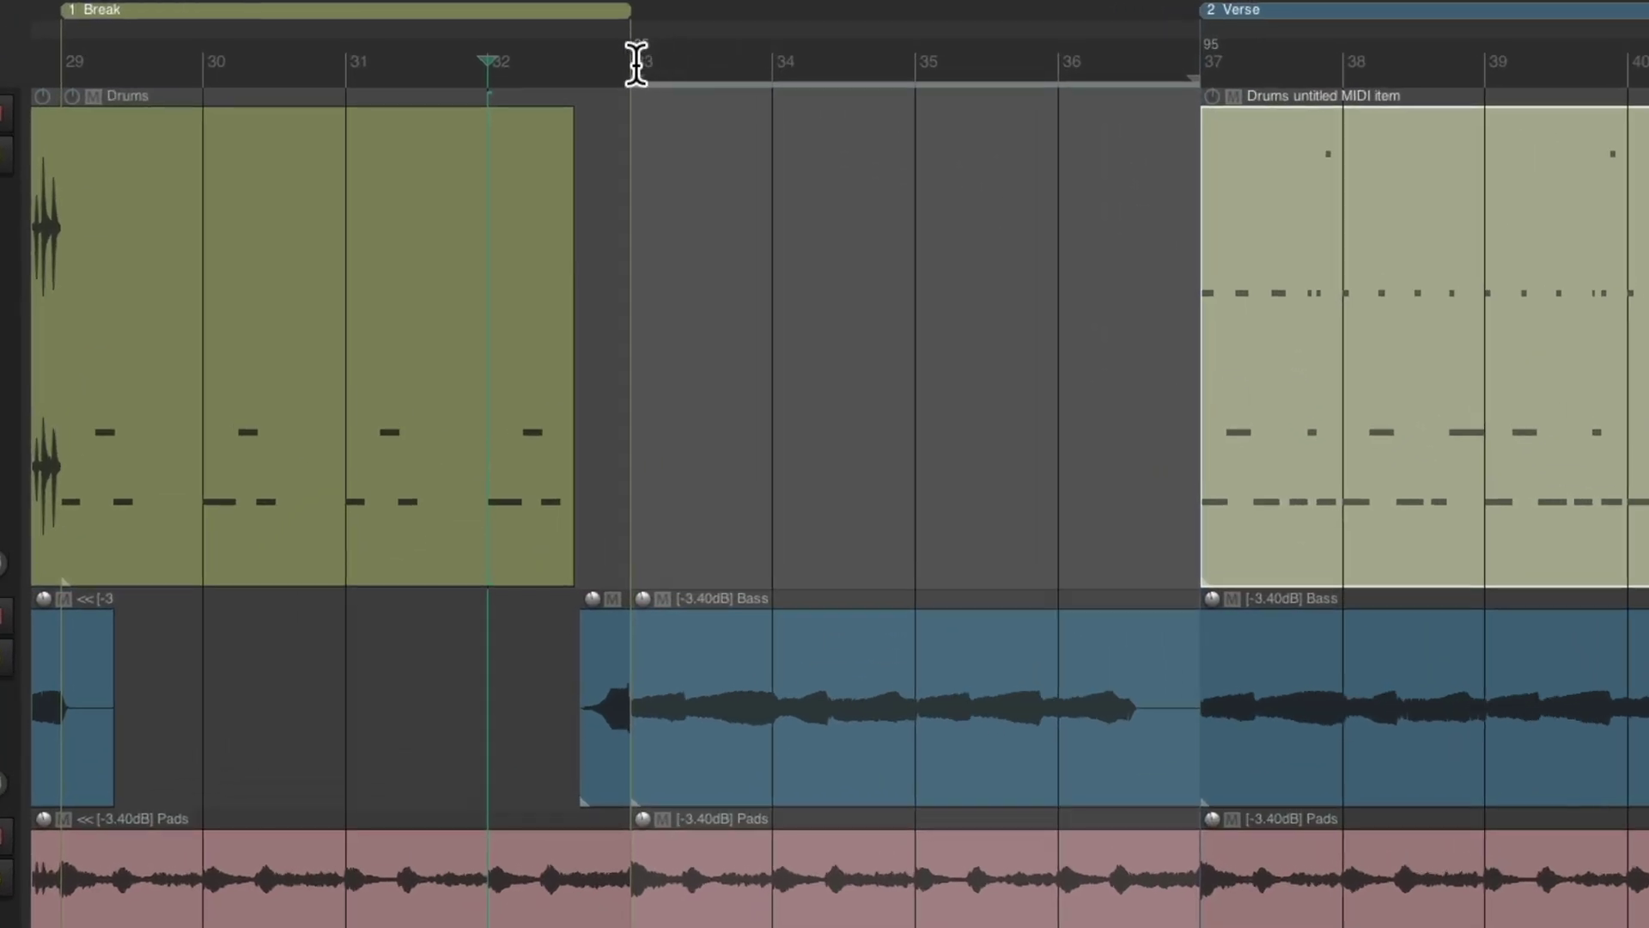
drag(633, 67, 1199, 77)
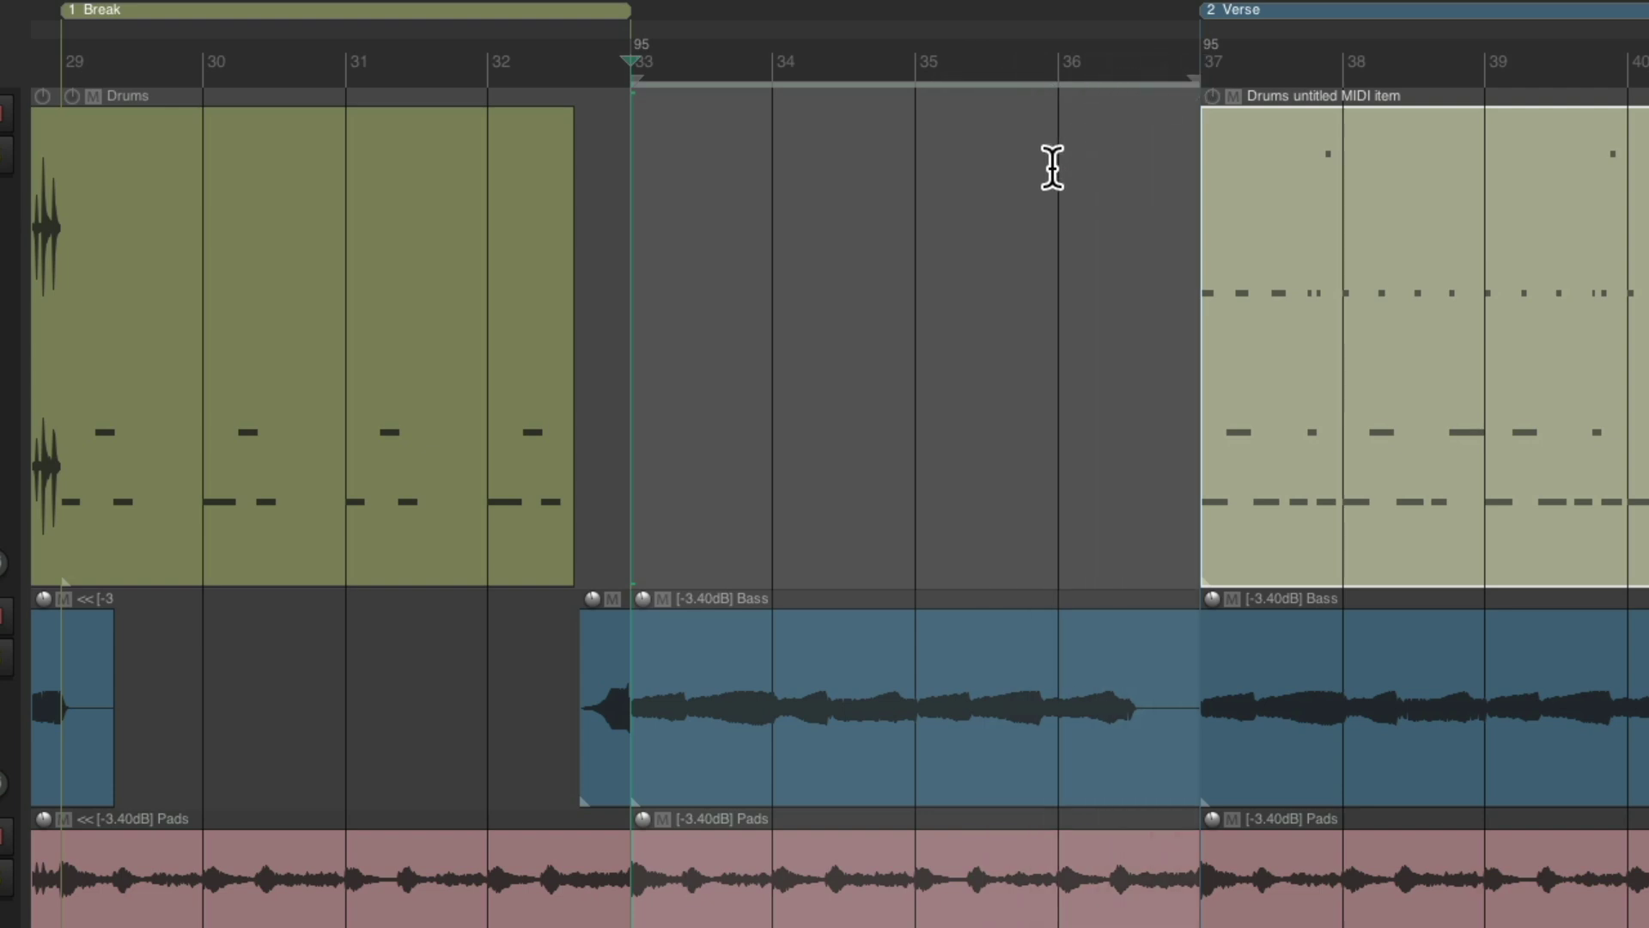
right_click(822, 61)
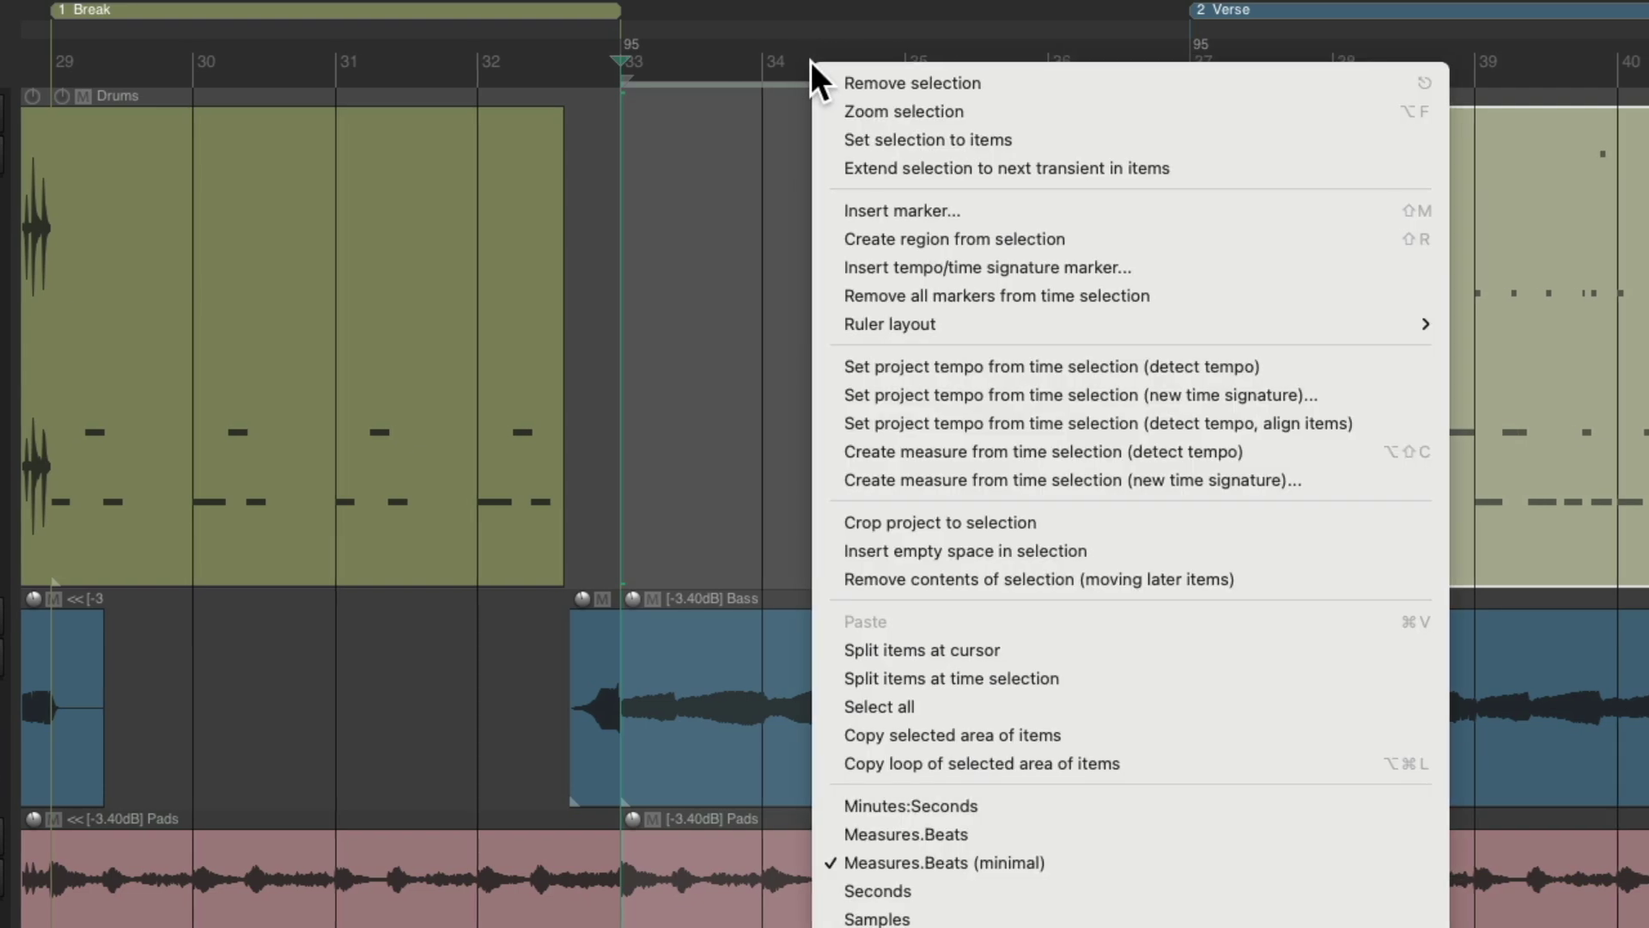
click(822, 582)
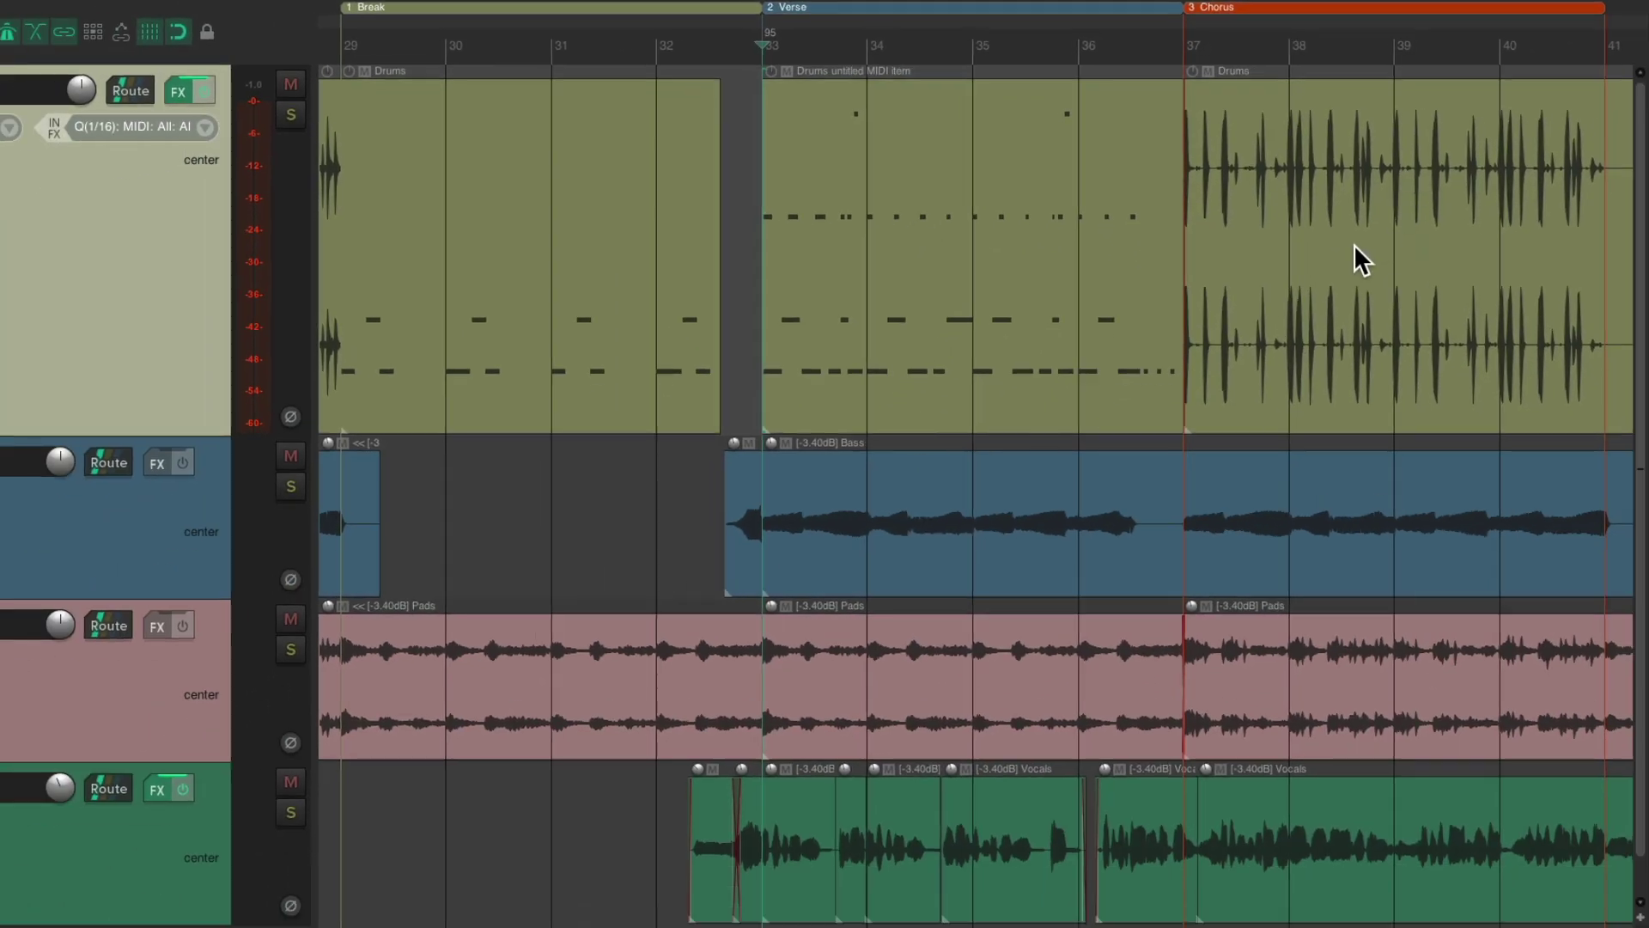
Play the arrangement from bar 32, then disarm the Drums track and play from the start of the Break at bar 29
click(657, 50)
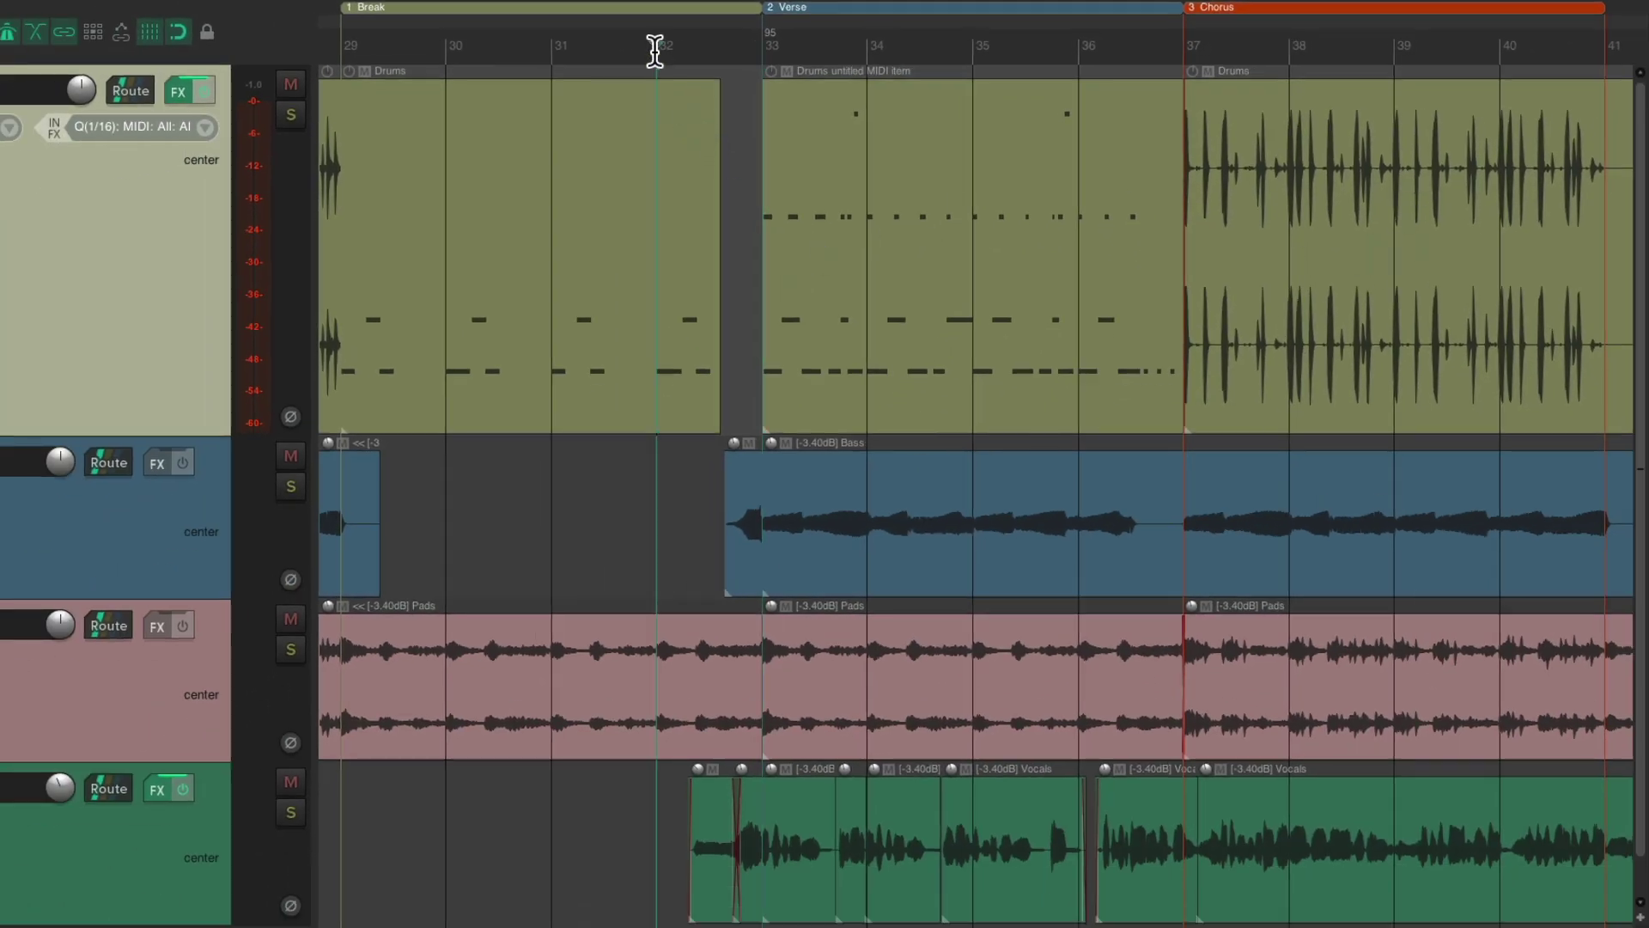
key(space)
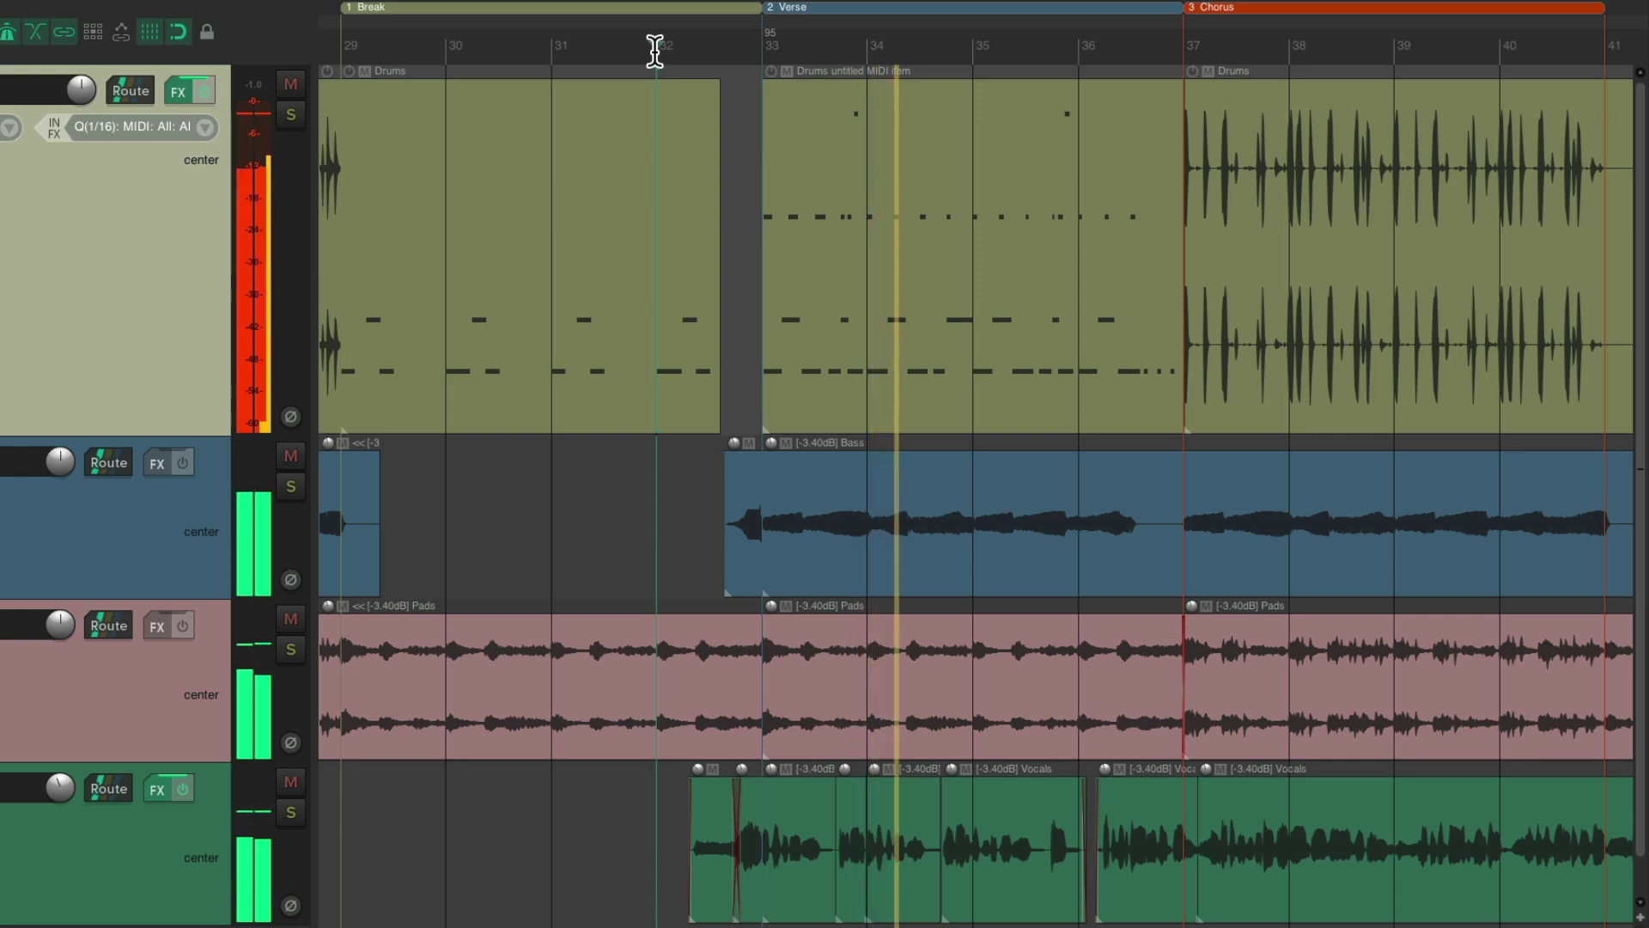
key(space)
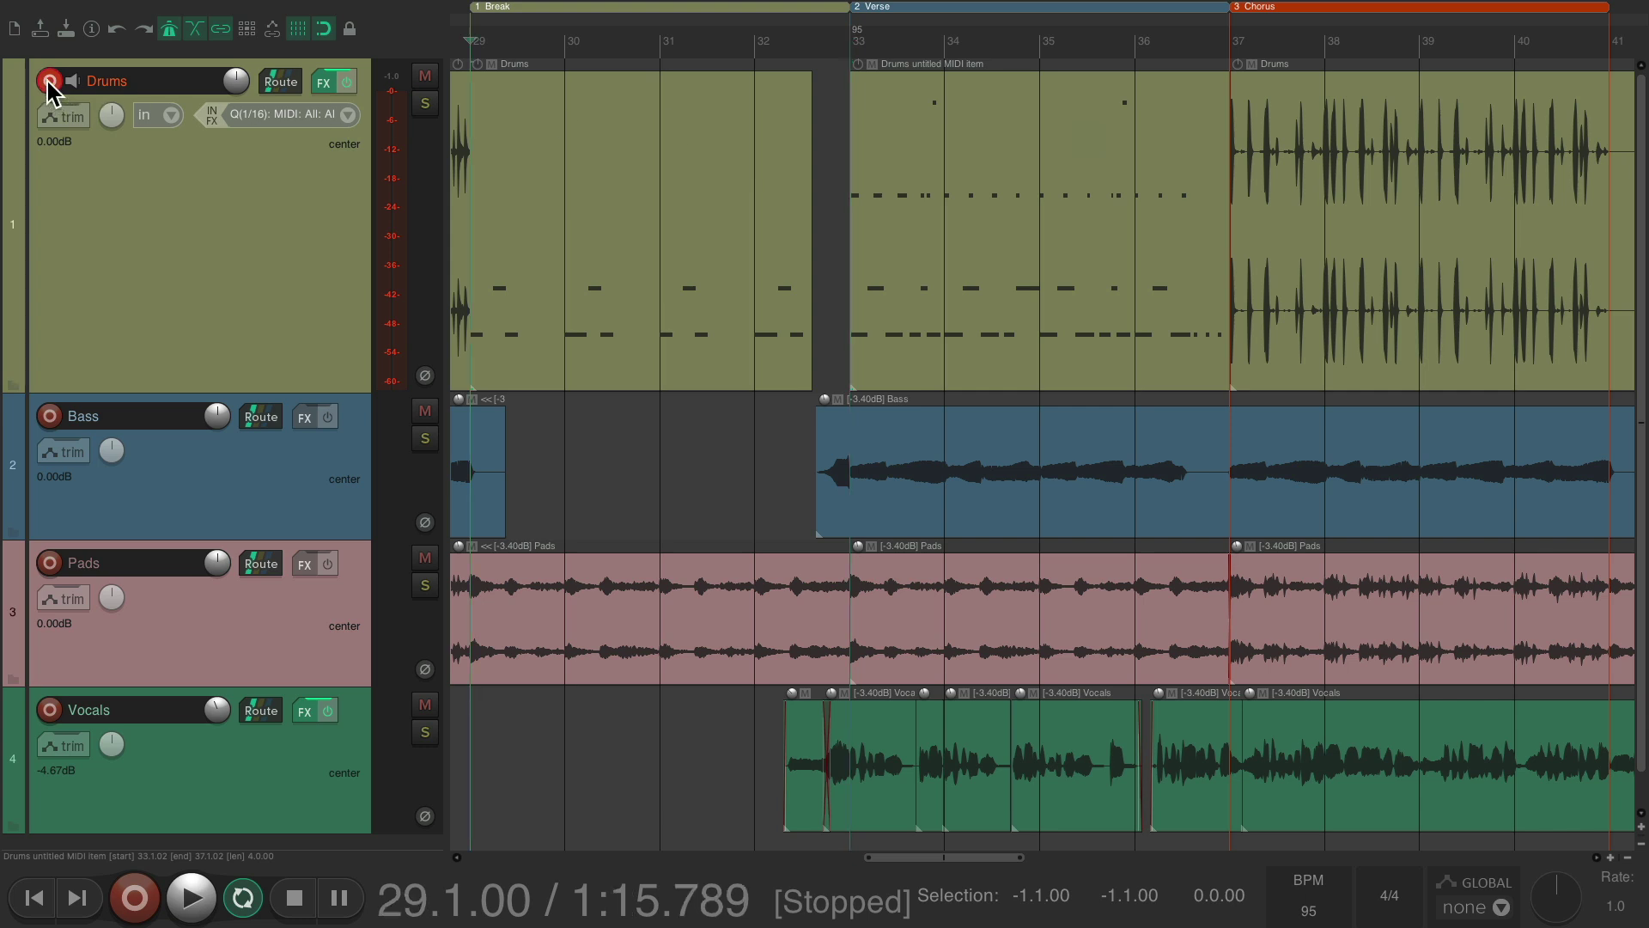
key(space)
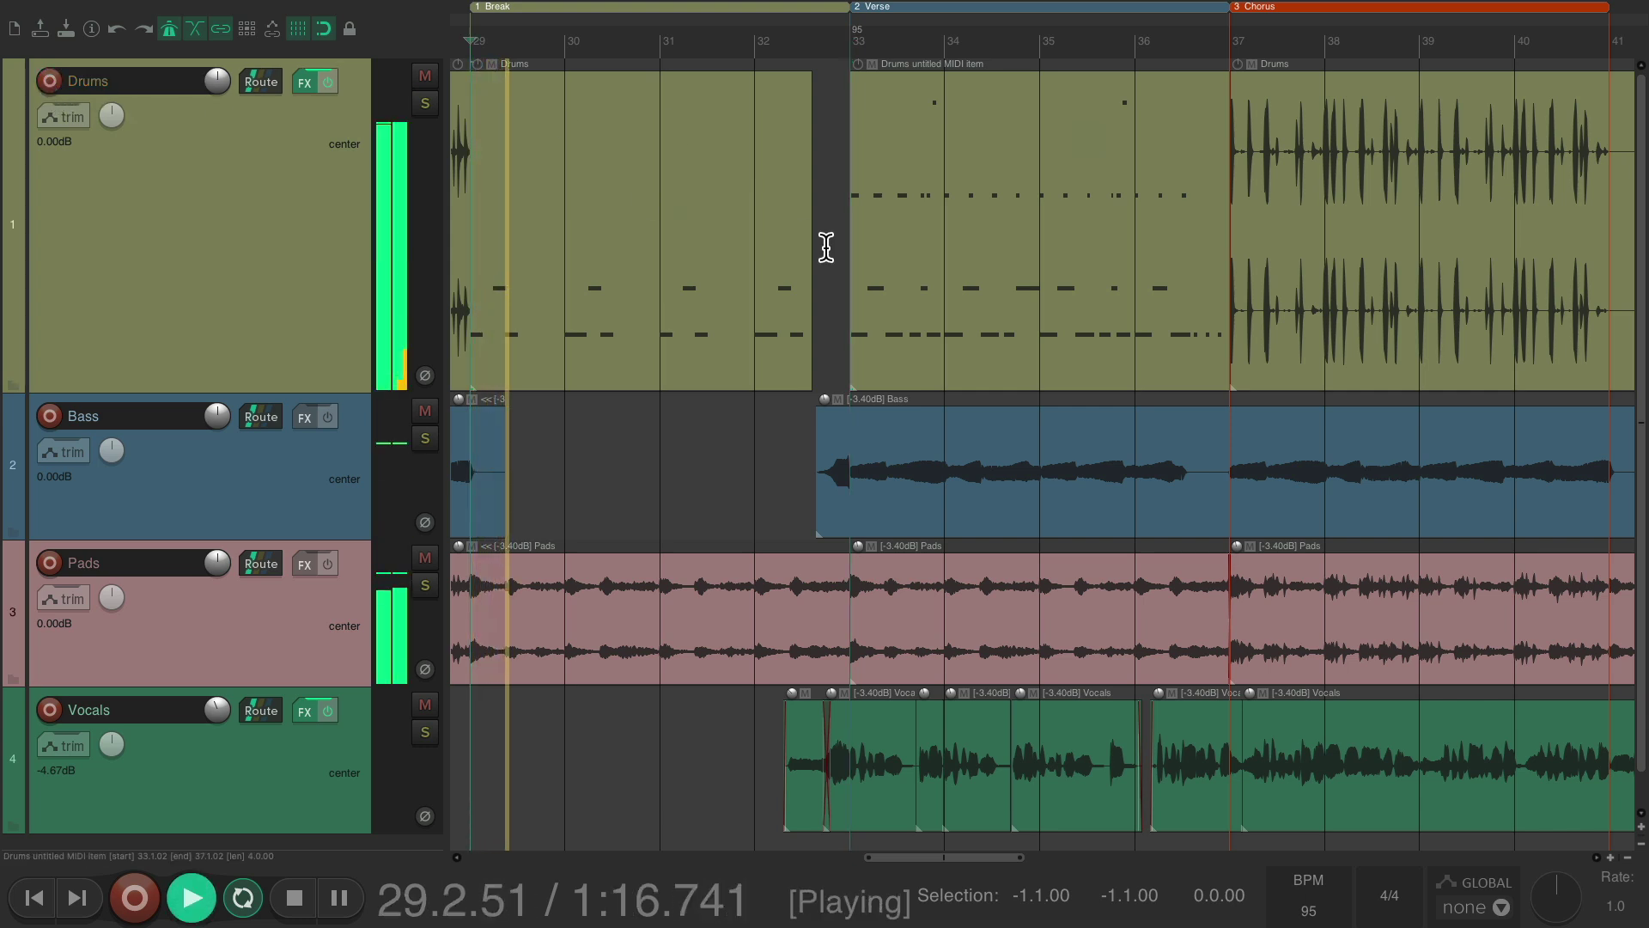